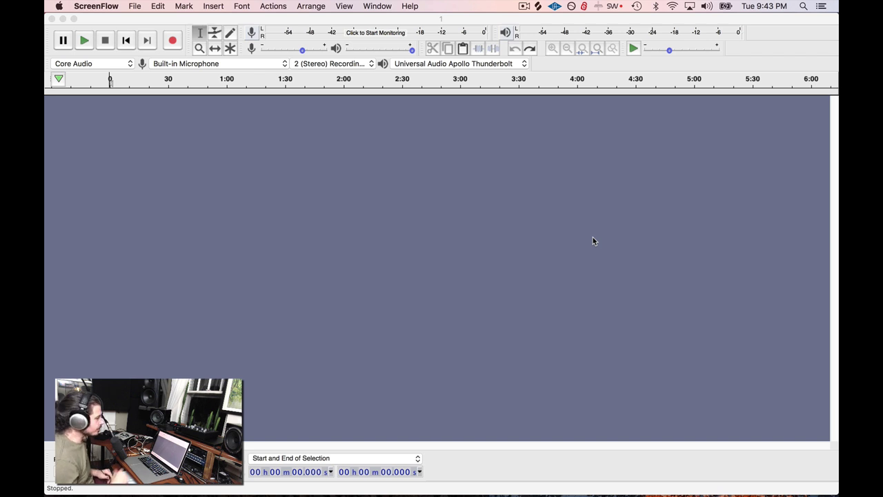
# - Open the recent mix 1.wav and select the loud passage from about 1:00 to 1:27
pyautogui.click(134, 7)
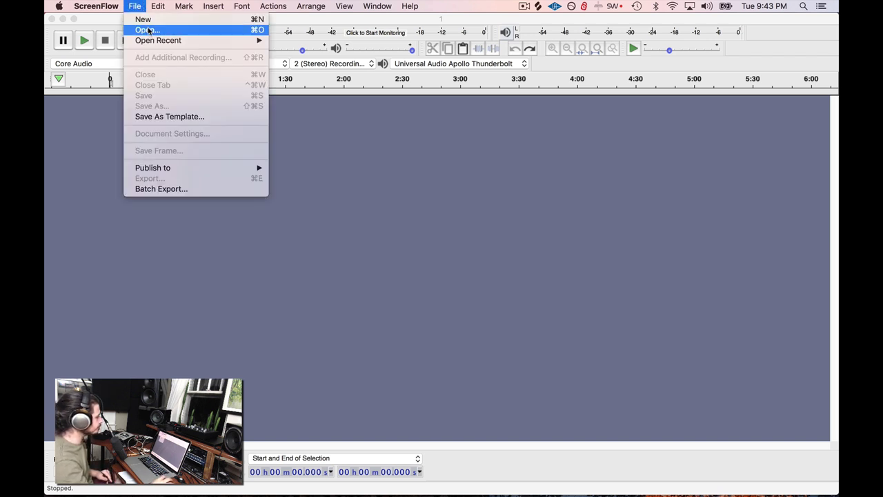
pyautogui.moveTo(185, 44)
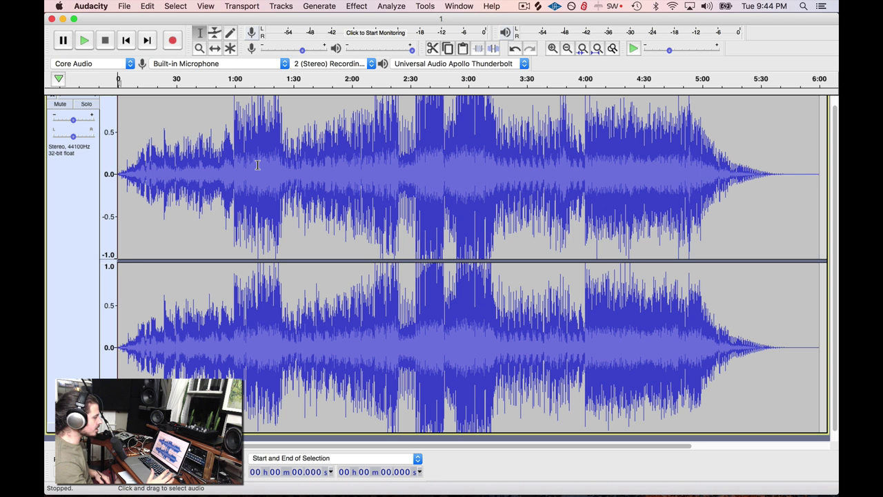
pyautogui.moveTo(234, 184); pyautogui.dragTo(283, 186)
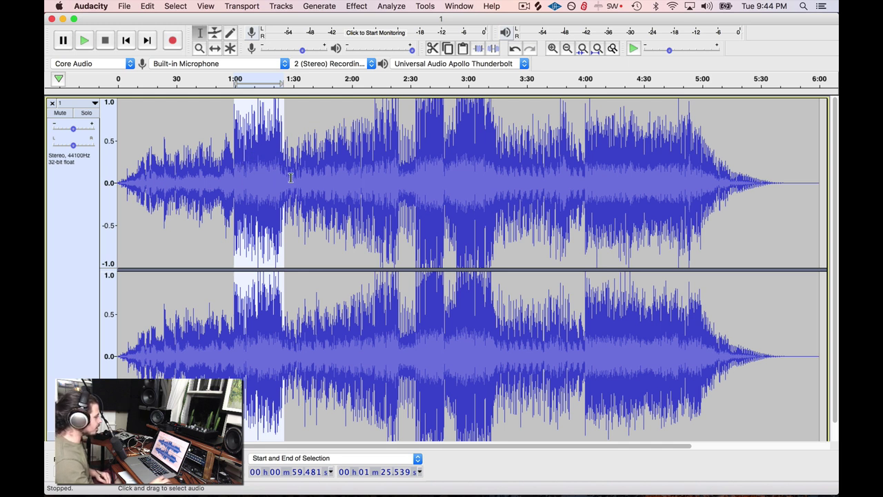
# - Move the playback position to 0:44 and 1:11, then select 0:07–0:52 for inspection
pyautogui.click(205, 180)
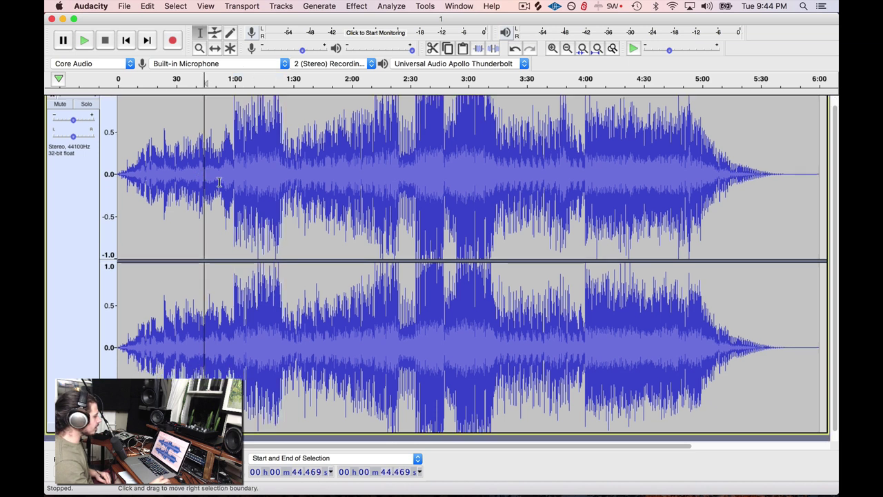
pyautogui.click(258, 180)
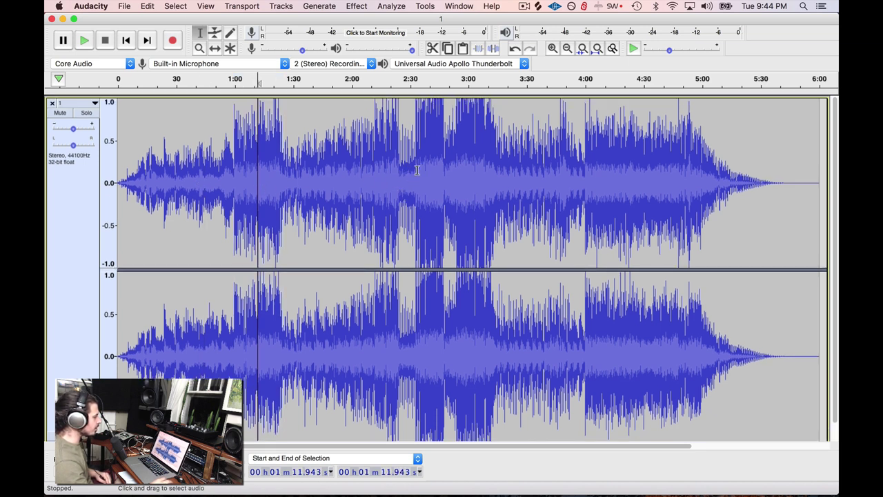
pyautogui.moveTo(132, 168); pyautogui.dragTo(220, 169)
# - Open the recent mix 2.wav and make its stereo track taller
pyautogui.click(134, 6)
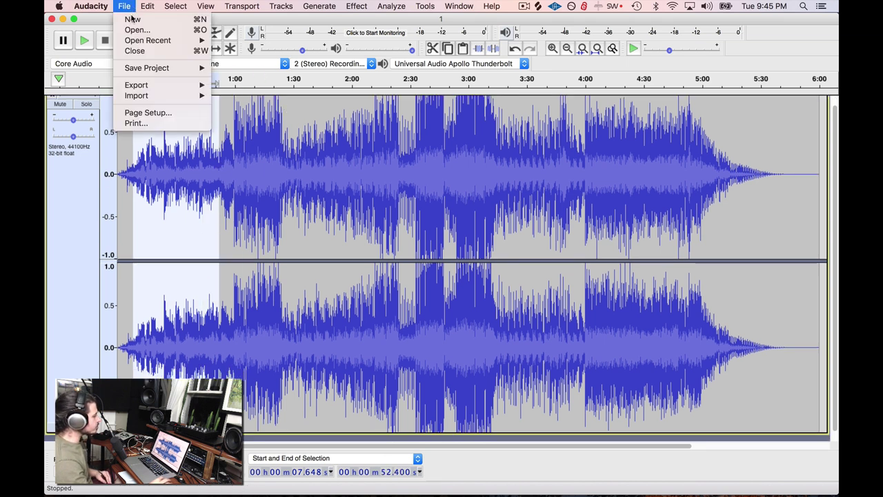
pyautogui.moveTo(129, 43)
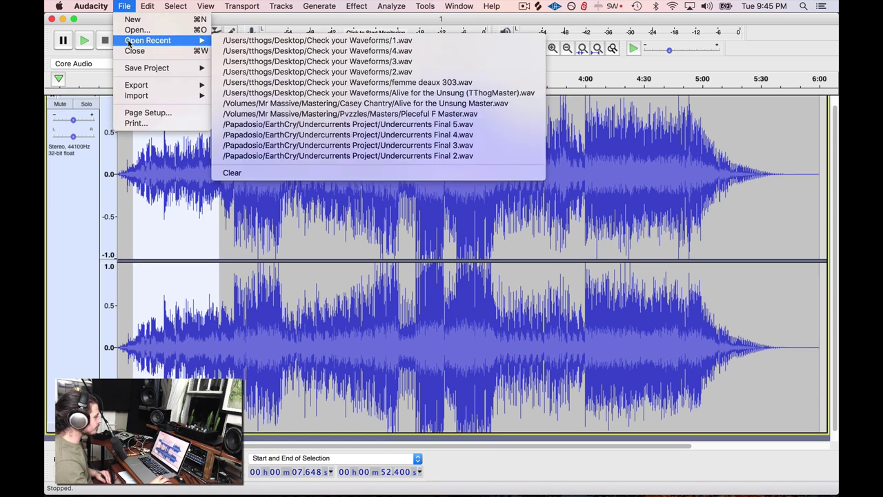
pyautogui.click(277, 73)
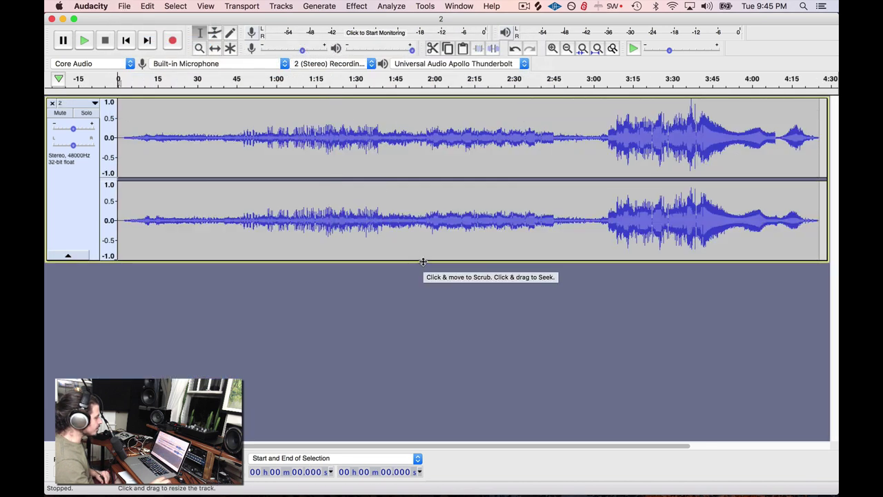
pyautogui.moveTo(423, 260); pyautogui.dragTo(430, 432)
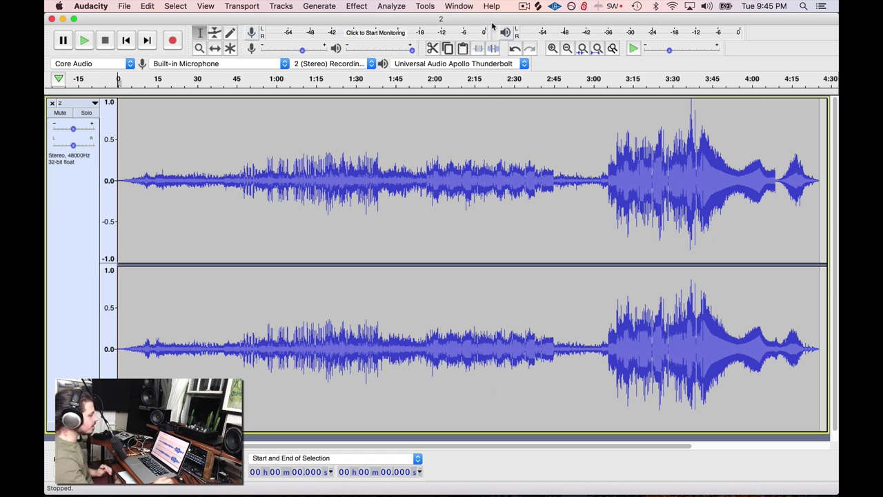
# - After checking the loud ending at 3:05–4:14, select the passage from 0:42 to 3:03
pyautogui.click(555, 193)
pyautogui.moveTo(608, 200); pyautogui.dragTo(807, 210)
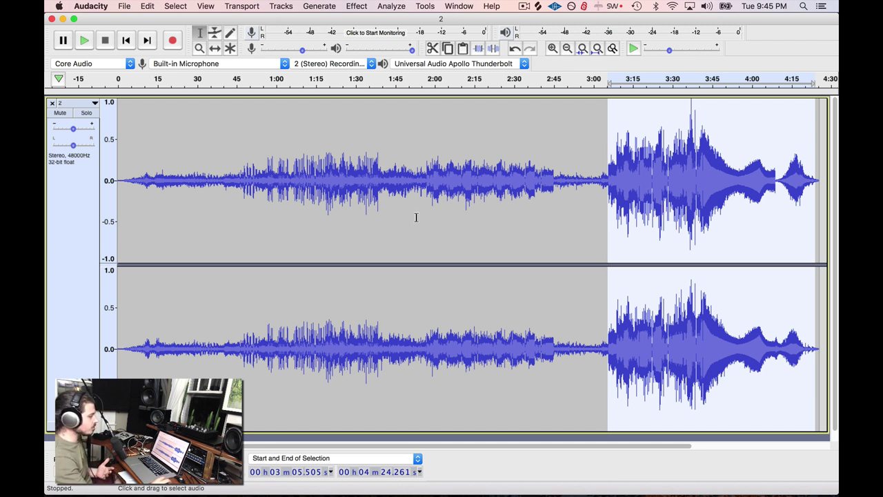
pyautogui.click(556, 197)
pyautogui.moveTo(556, 196); pyautogui.dragTo(596, 196)
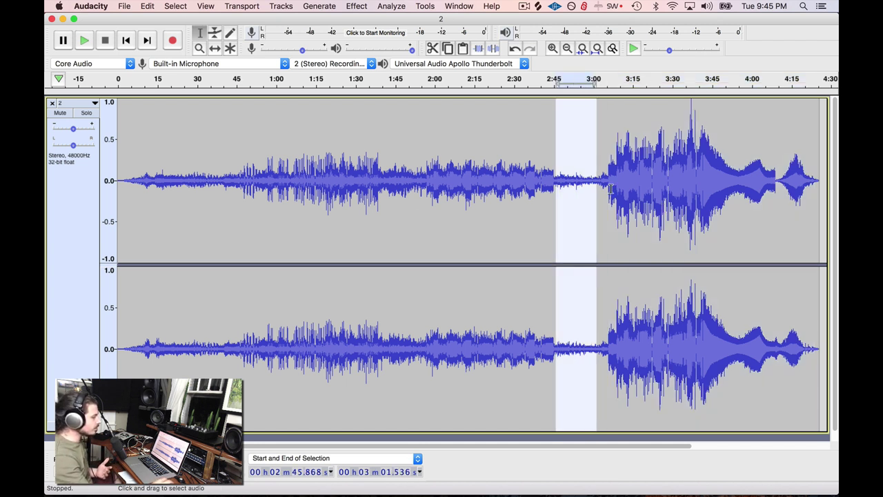
pyautogui.click(606, 198)
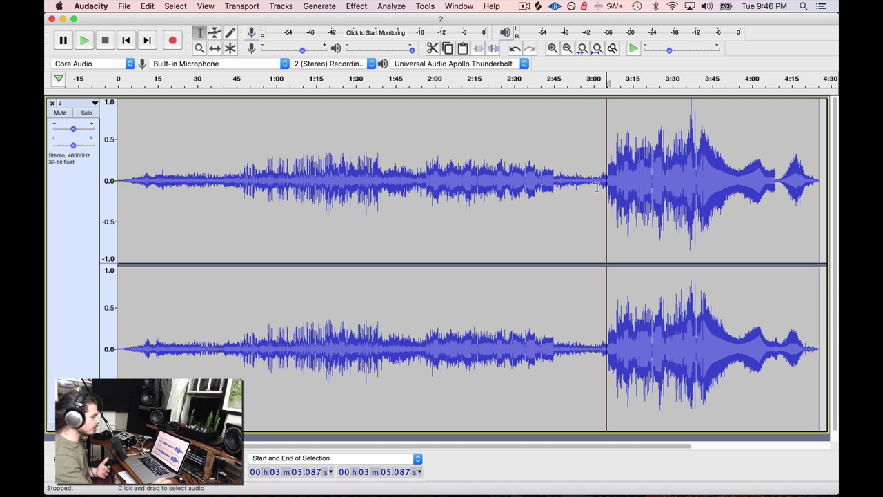
pyautogui.moveTo(602, 195); pyautogui.dragTo(596, 195)
pyautogui.moveTo(468, 198); pyautogui.dragTo(230, 214)
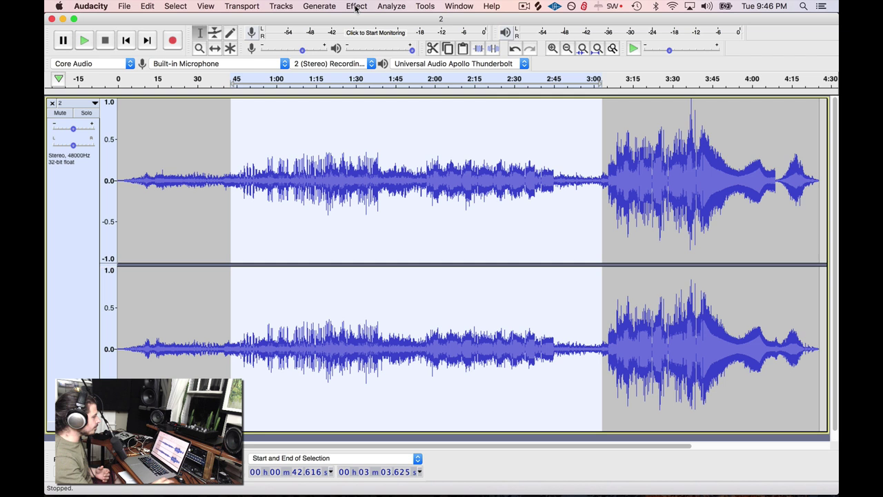
# - Amplify the selected 0:42–3:03 passage by about 6.8 dB
pyautogui.click(386, 6)
pyautogui.moveTo(301, 5)
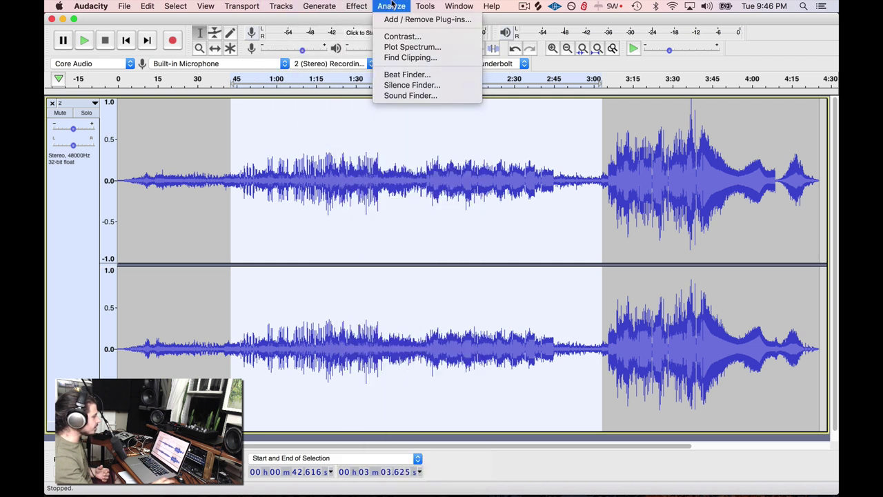
pyautogui.moveTo(359, 5)
pyautogui.click(374, 53)
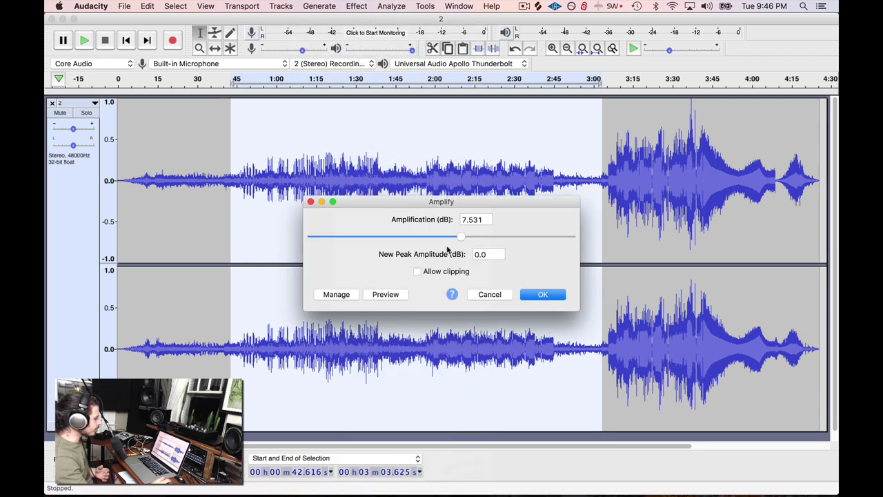
pyautogui.moveTo(469, 240); pyautogui.dragTo(460, 237)
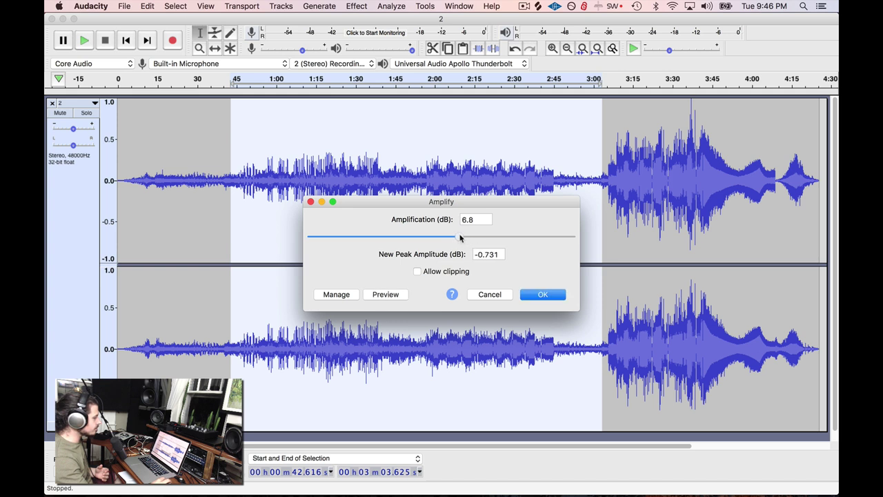
pyautogui.click(543, 297)
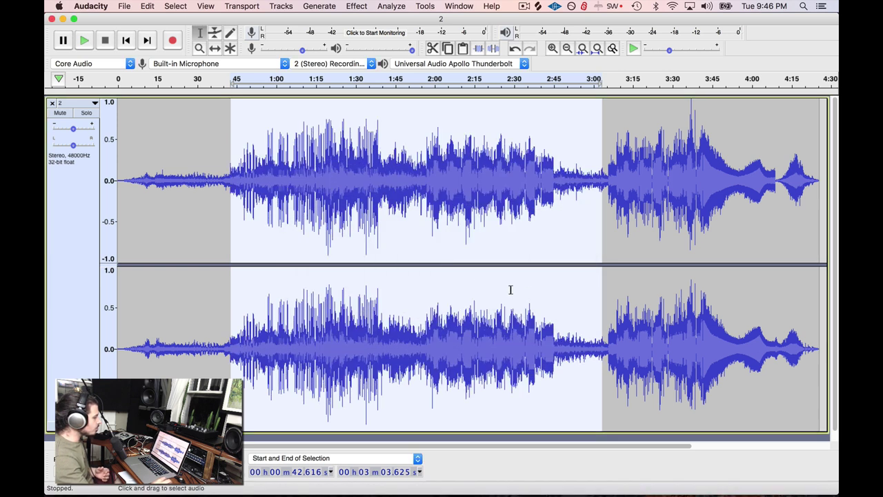
# - Select the quiet gap from 2:45 to 3:05 to check the result
pyautogui.click(440, 189)
pyautogui.click(554, 193)
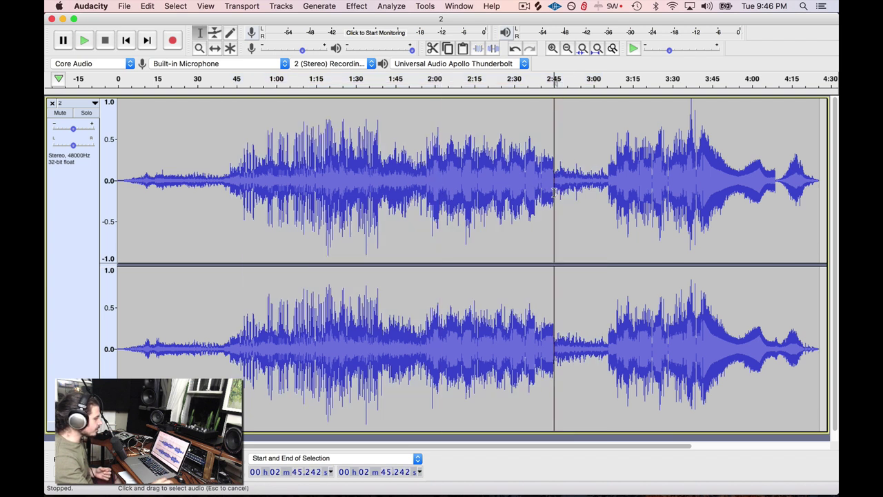
pyautogui.moveTo(554, 193); pyautogui.dragTo(602, 190)
pyautogui.click(557, 188)
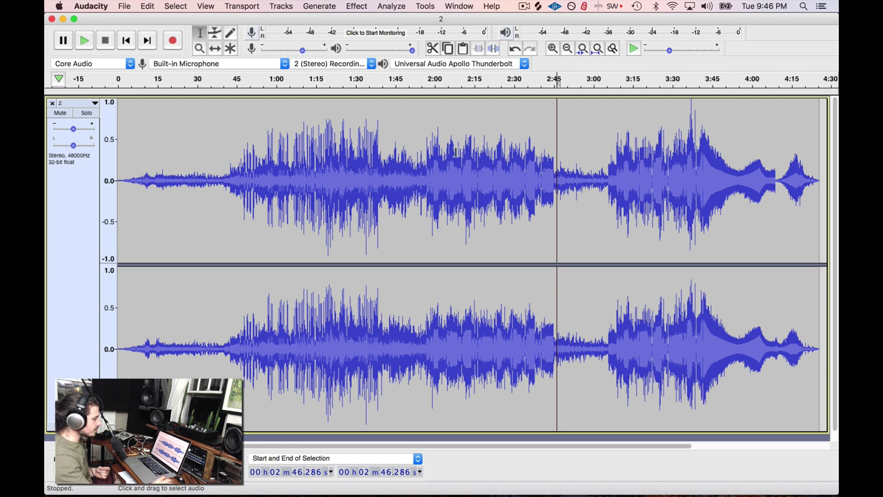
pyautogui.moveTo(555, 172); pyautogui.dragTo(605, 178)
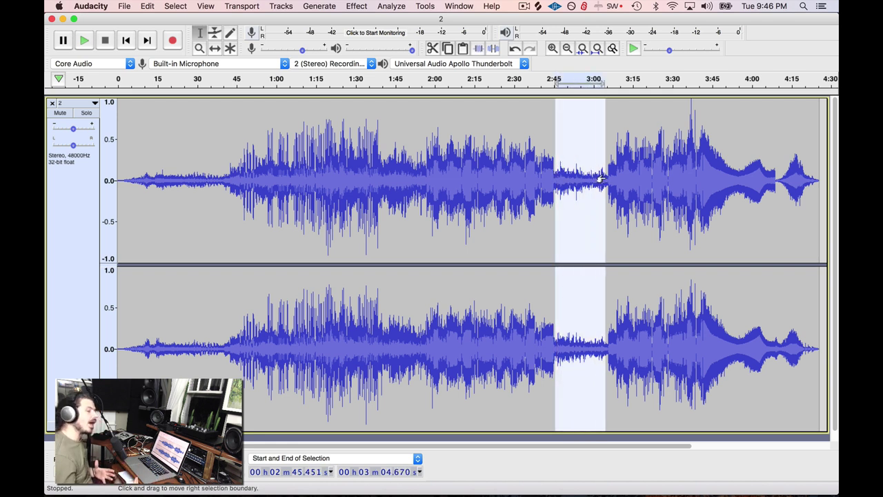
pyautogui.click(552, 177)
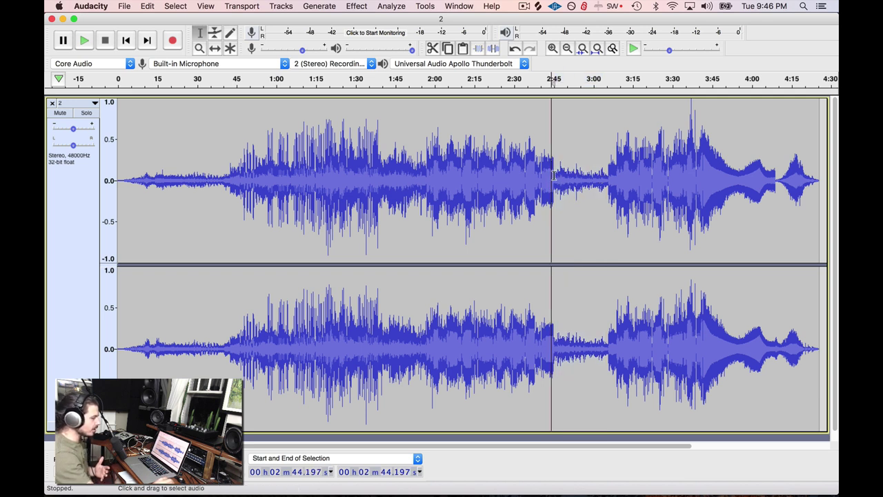
pyautogui.moveTo(554, 177); pyautogui.dragTo(608, 179)
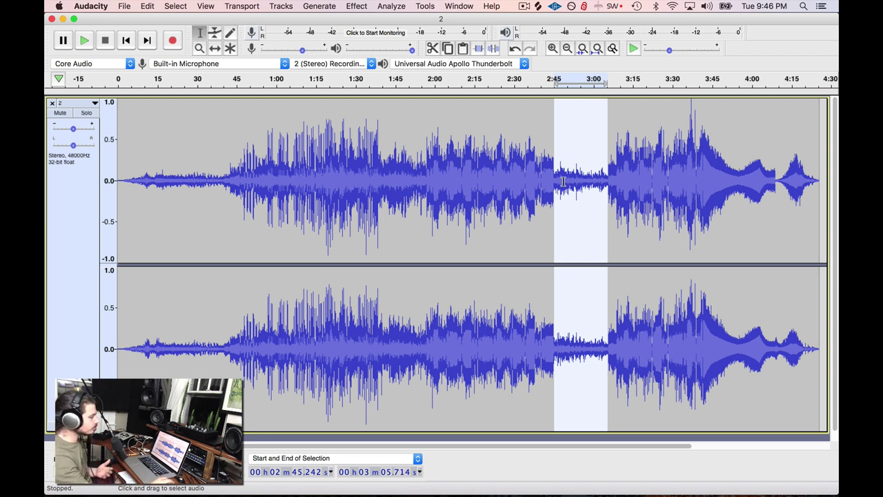
# - Undo the middle-passage amplification and select the loud ending from 3:05 to 4:11
pyautogui.press('Left')
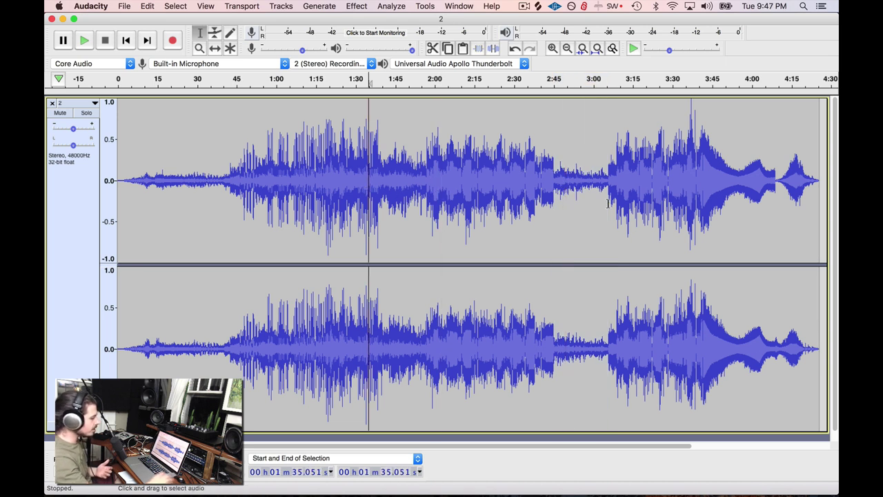
pyautogui.press('super+z')
pyautogui.press('super+z')
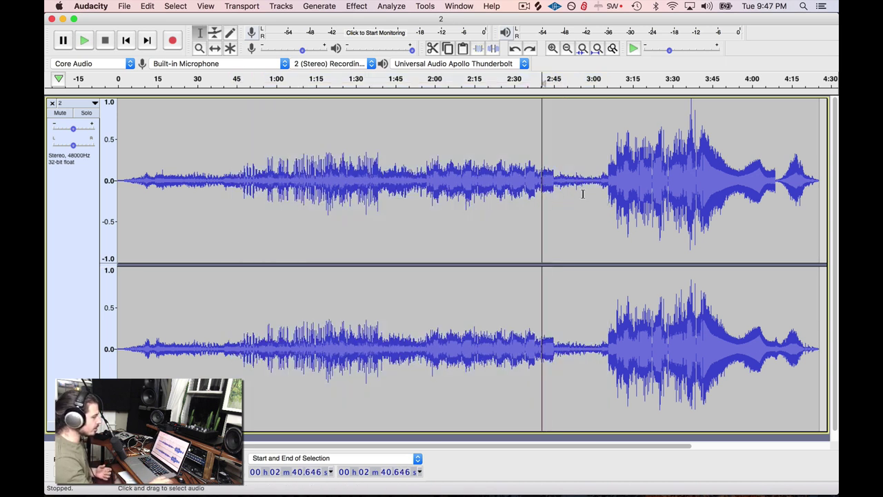
pyautogui.moveTo(602, 193); pyautogui.dragTo(814, 181)
pyautogui.click(674, 200)
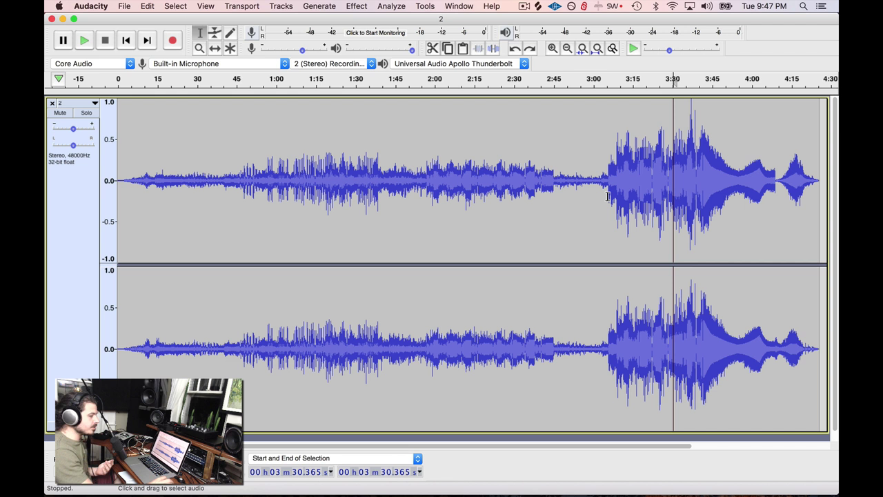
pyautogui.moveTo(607, 197); pyautogui.dragTo(777, 199)
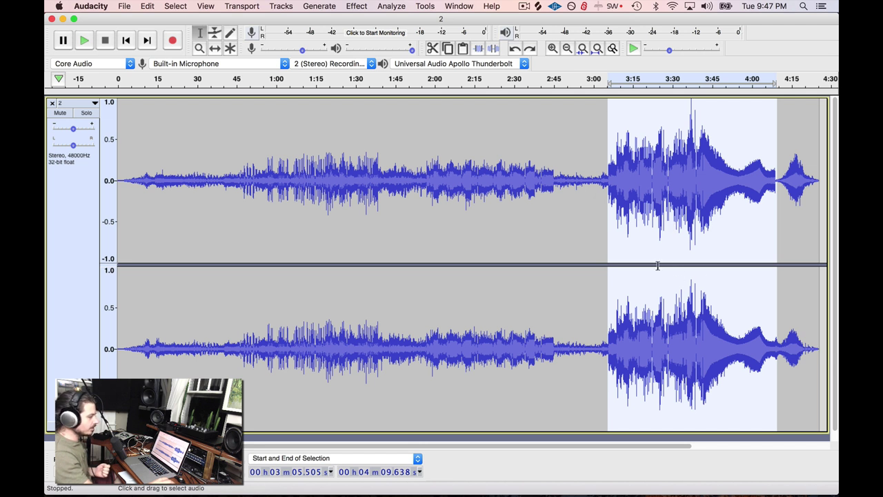
# - Select the quiet gap from 2:45 to about 3:06
pyautogui.click(663, 207)
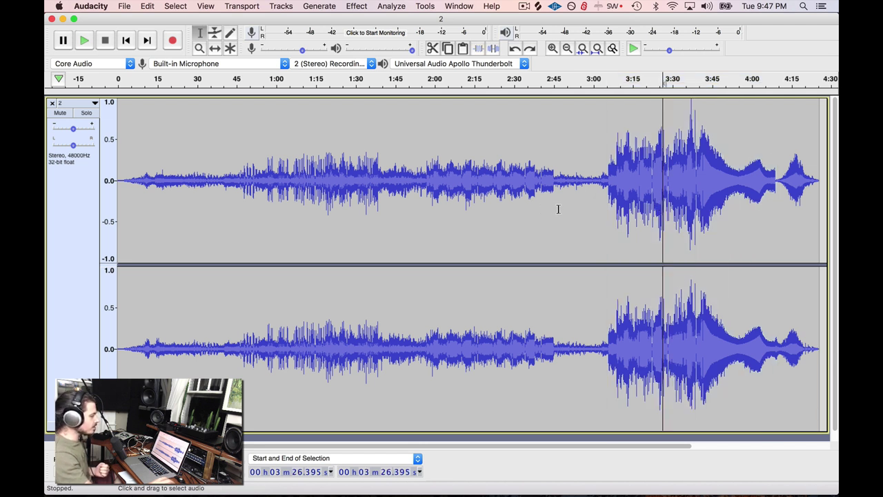
pyautogui.moveTo(553, 209); pyautogui.dragTo(608, 214)
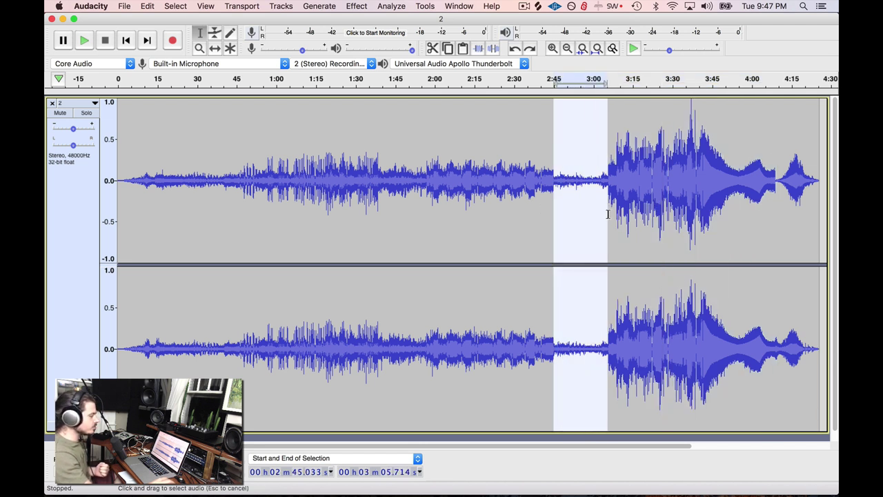
pyautogui.click(585, 216)
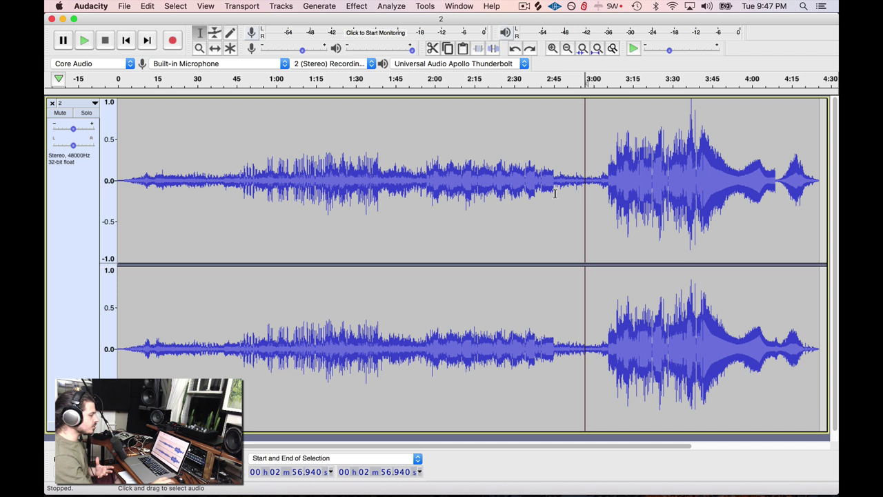
pyautogui.moveTo(556, 190); pyautogui.dragTo(608, 192)
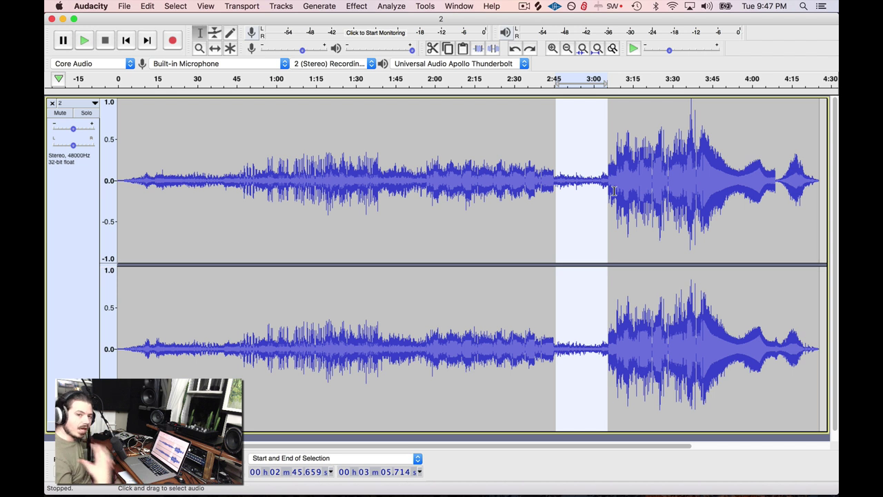
pyautogui.click(576, 199)
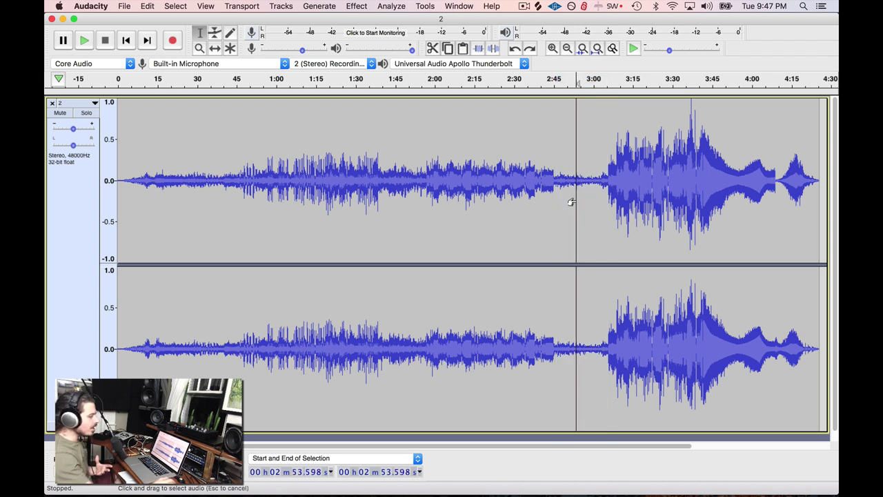
pyautogui.moveTo(553, 199); pyautogui.dragTo(603, 199)
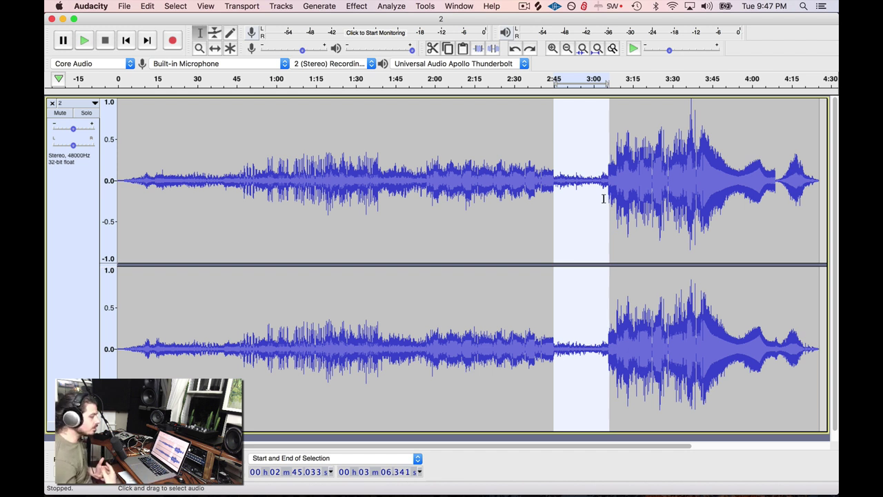
# - Reselect 2:45–3:06 and amplify it by about 0.9 dB, then place the cursor in the gap
pyautogui.click(557, 199)
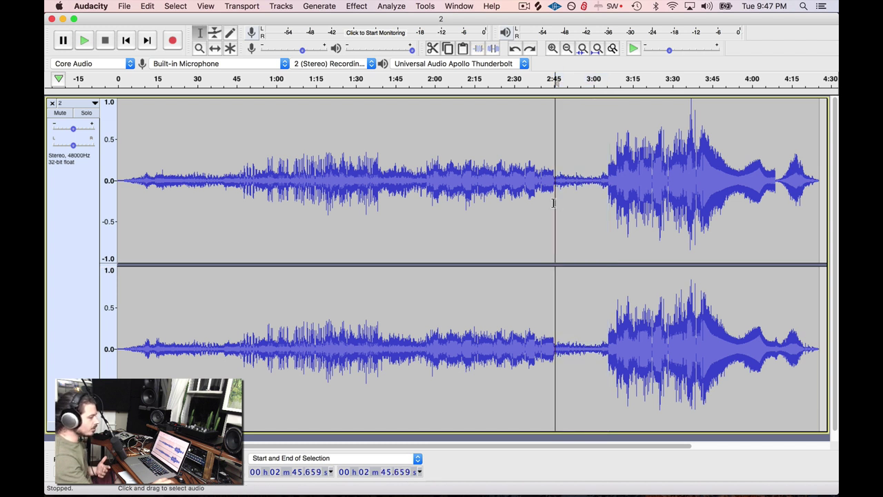
pyautogui.moveTo(555, 199); pyautogui.dragTo(609, 198)
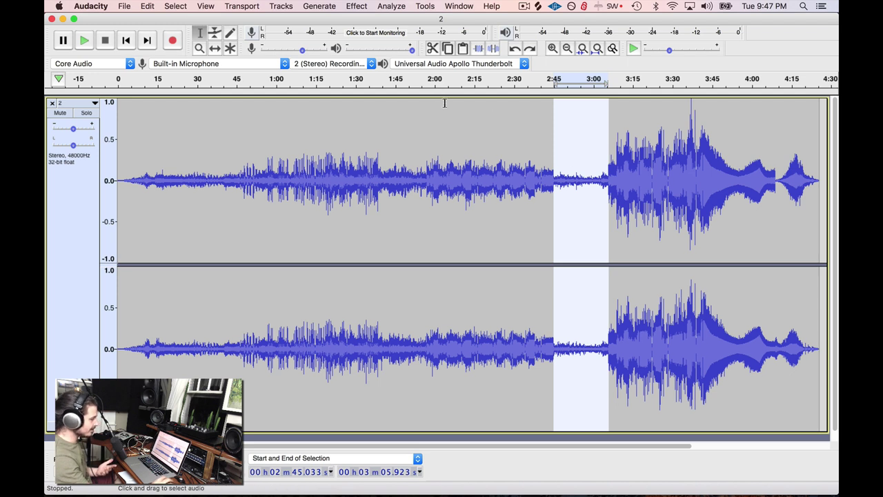
pyautogui.click(358, 6)
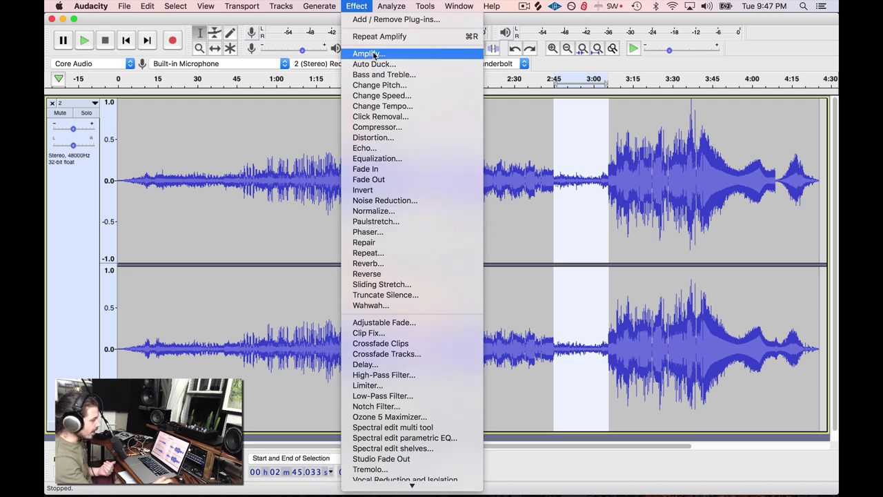
pyautogui.click(363, 6)
pyautogui.click(363, 6)
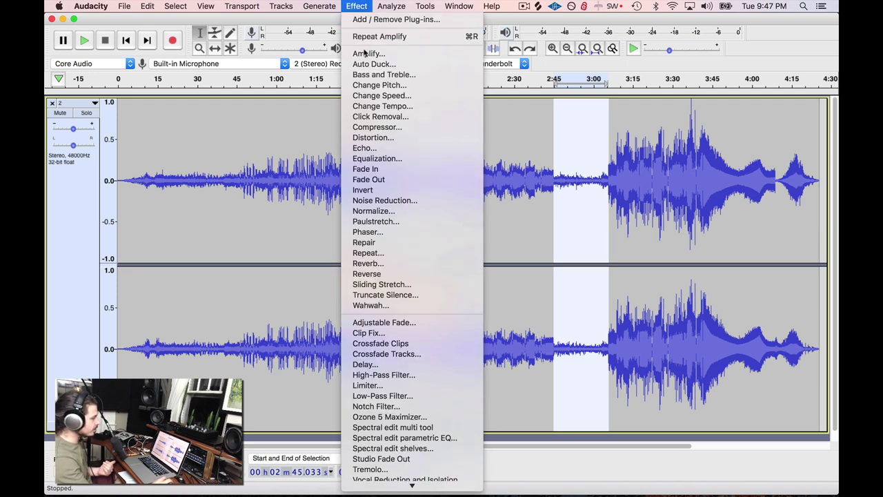
pyautogui.click(366, 53)
pyautogui.moveTo(455, 238); pyautogui.dragTo(442, 238)
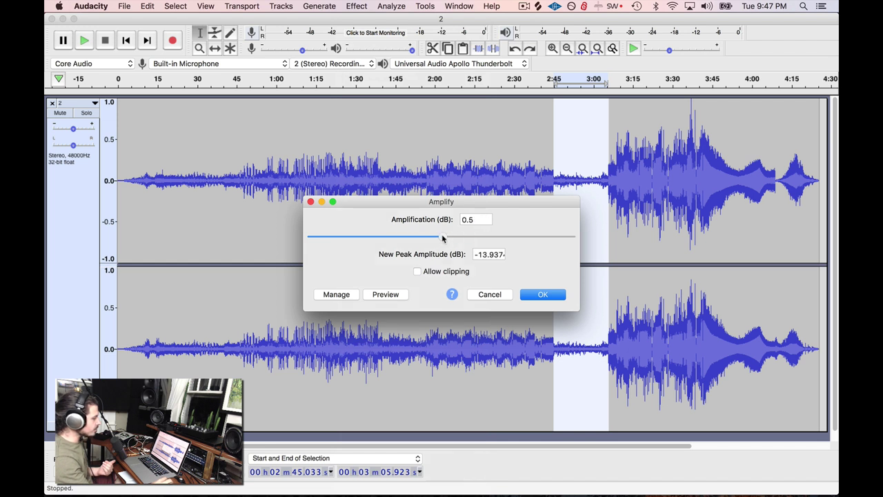
pyautogui.click(532, 292)
pyautogui.click(545, 238)
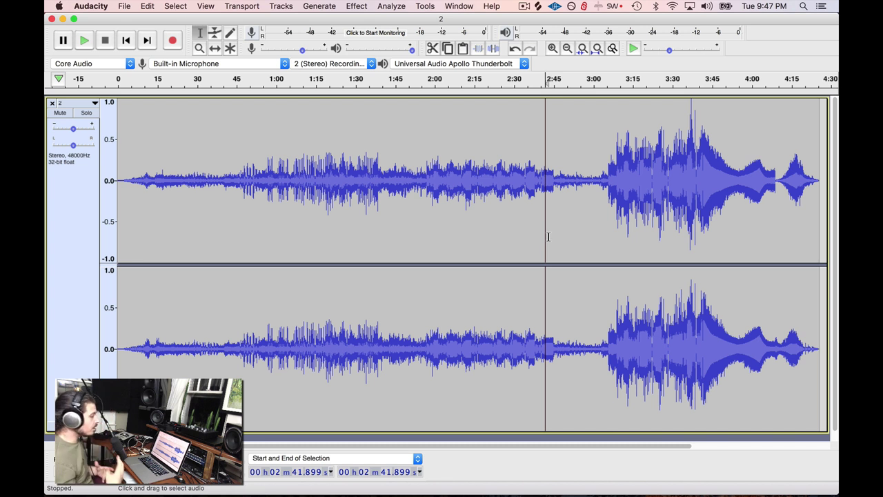
pyautogui.click(557, 207)
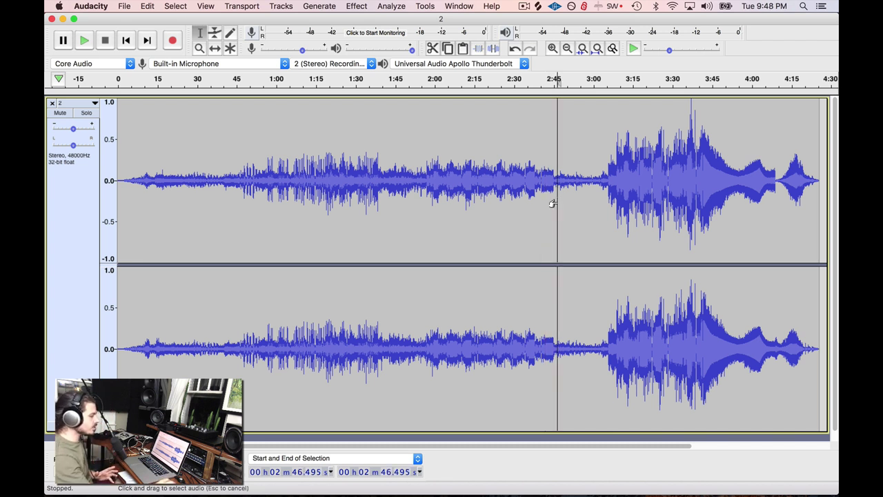
pyautogui.click(331, 227)
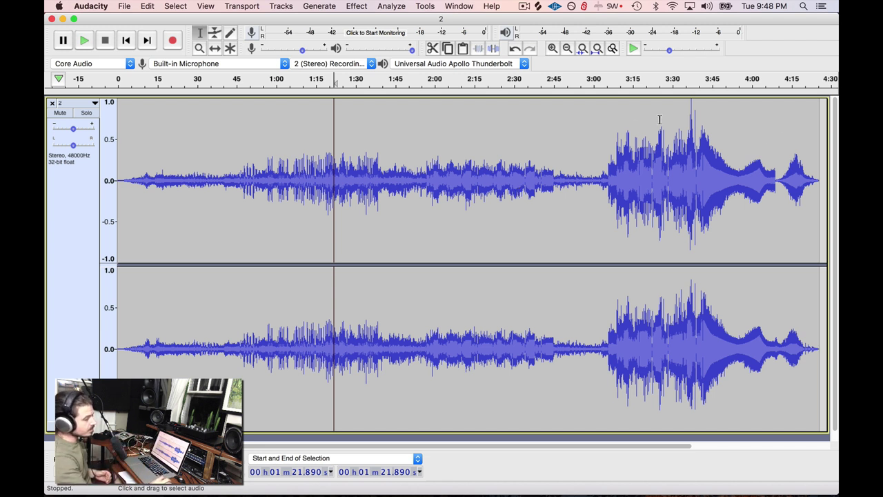
pyautogui.click(689, 122)
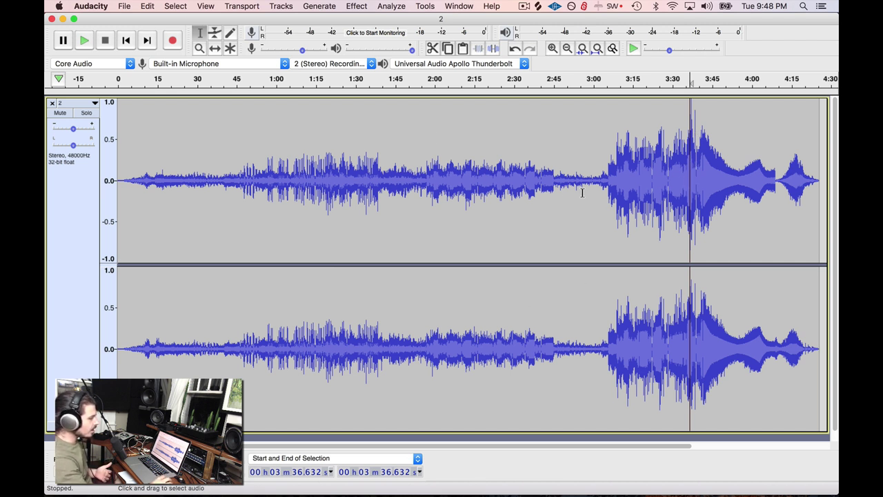
pyautogui.click(560, 190)
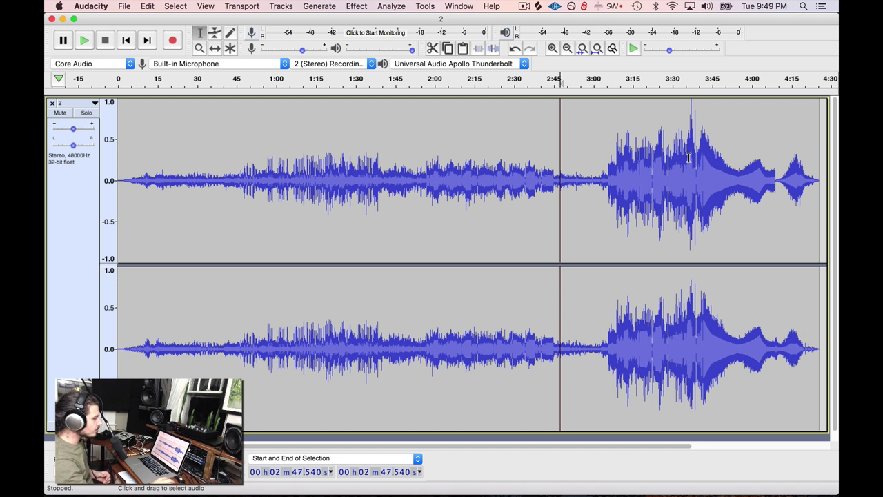
# - Select the short stretch around the tallest peak near 3:37 and zoom in repeatedly
pyautogui.click(689, 122)
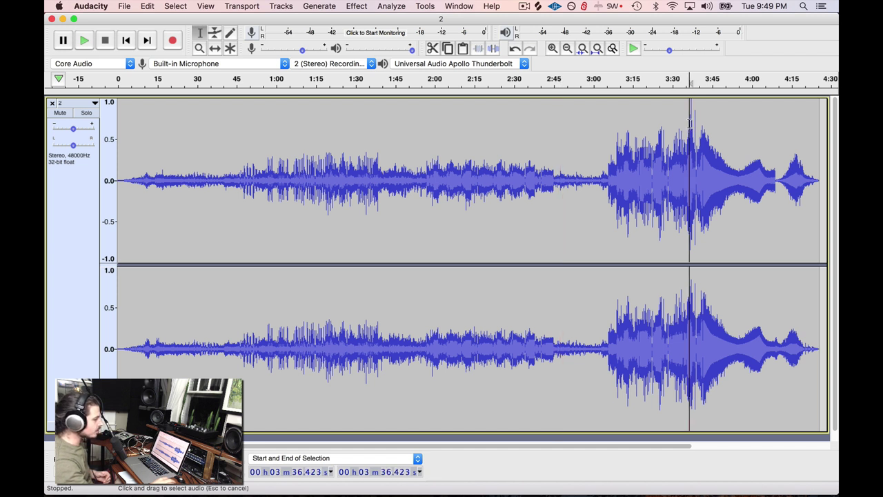
pyautogui.moveTo(690, 123); pyautogui.dragTo(693, 125)
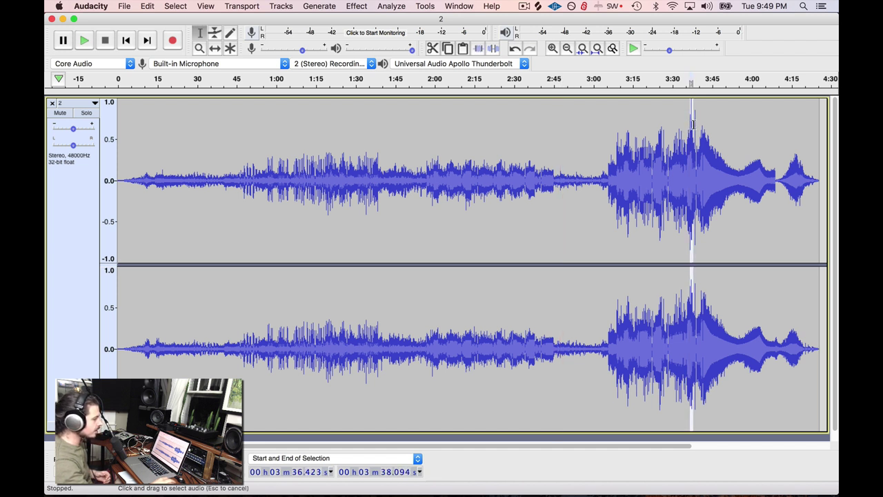
pyautogui.click(555, 47)
pyautogui.click(554, 47)
pyautogui.click(555, 46)
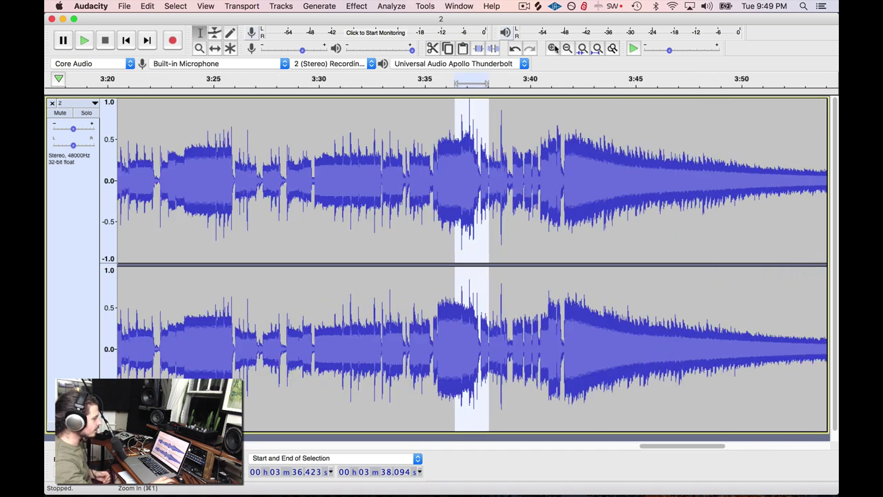
pyautogui.click(554, 47)
pyautogui.click(555, 47)
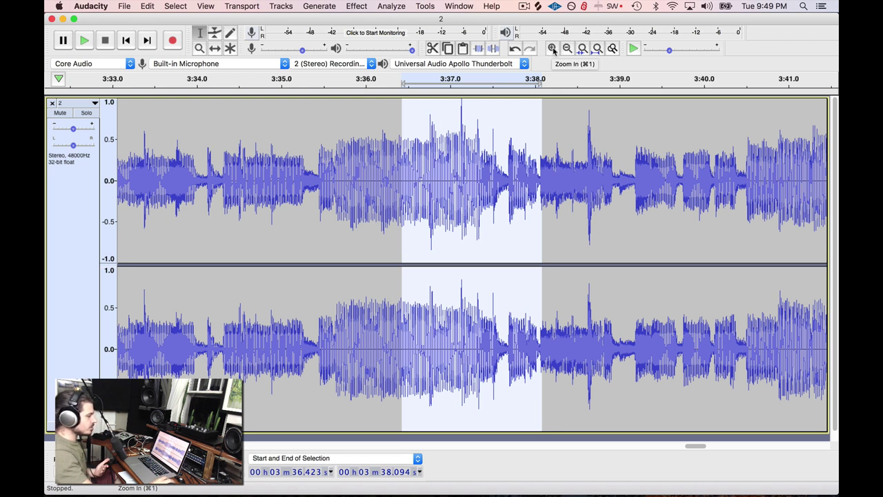
pyautogui.click(554, 50)
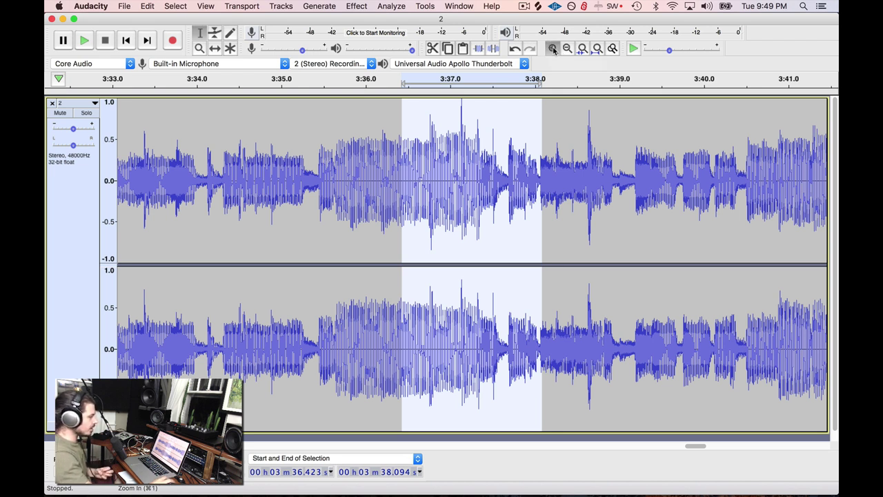
# - Zoom in further and select only the single spike near 3:37.13
pyautogui.click(449, 135)
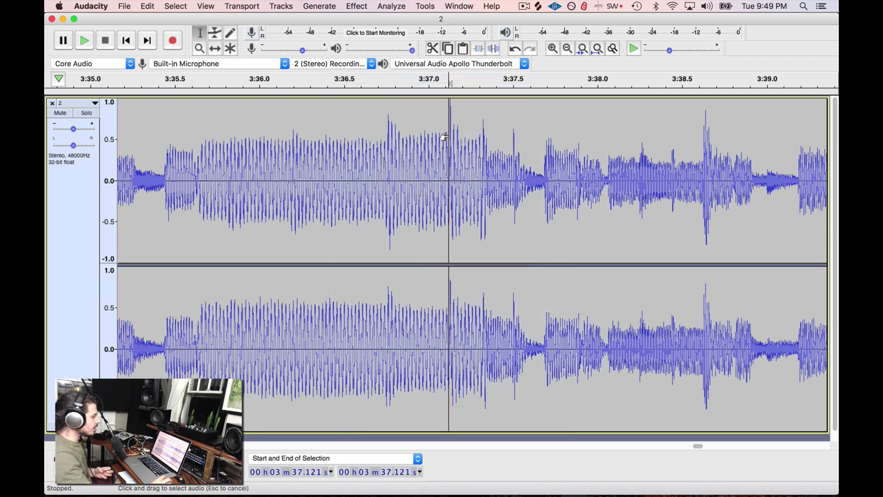
pyautogui.moveTo(449, 136); pyautogui.dragTo(452, 138)
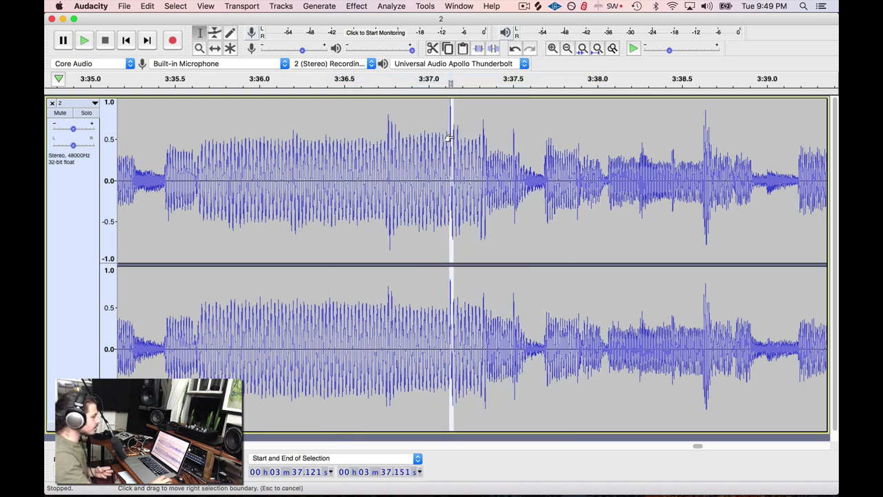
pyautogui.click(552, 48)
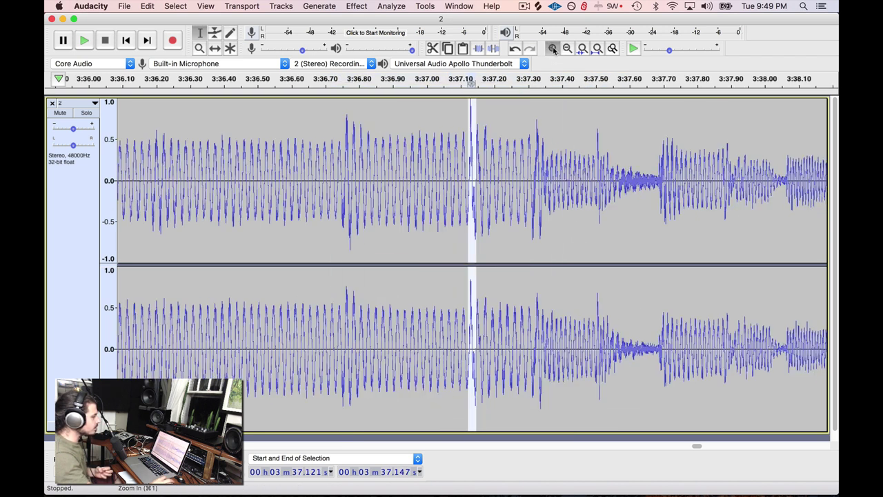
pyautogui.click(552, 48)
pyautogui.click(553, 49)
pyautogui.click(553, 50)
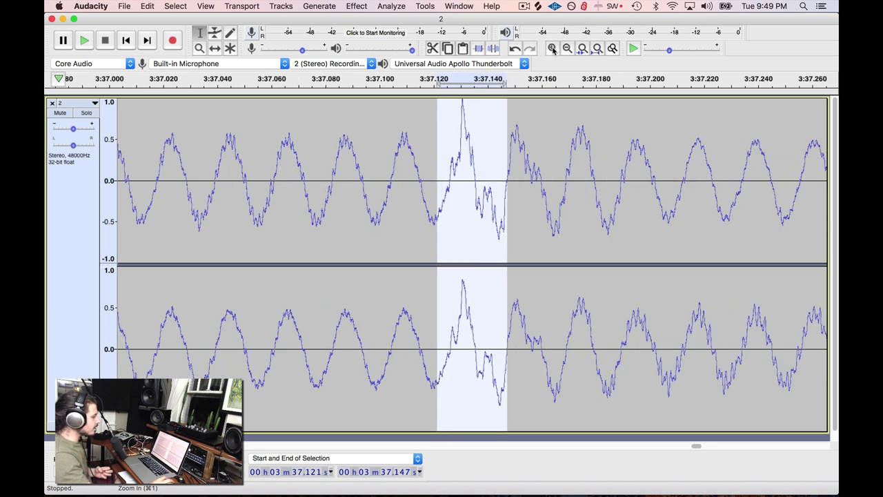
pyautogui.click(452, 143)
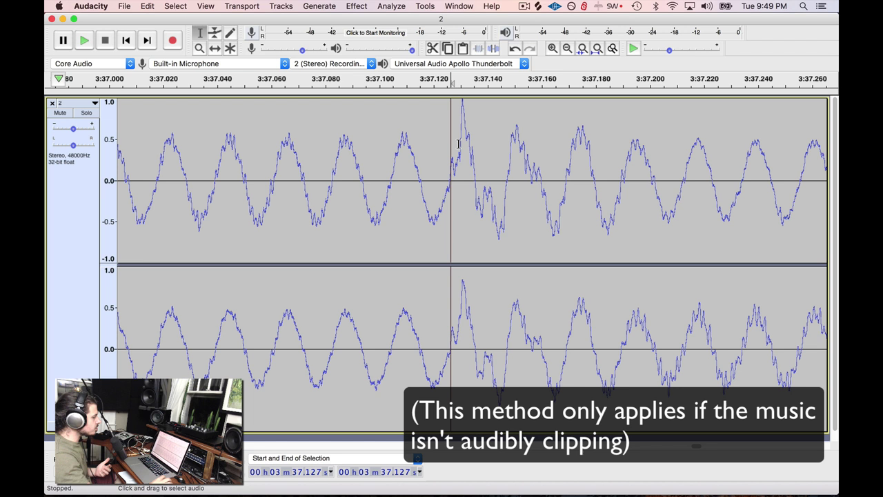
pyautogui.moveTo(458, 143); pyautogui.dragTo(472, 146)
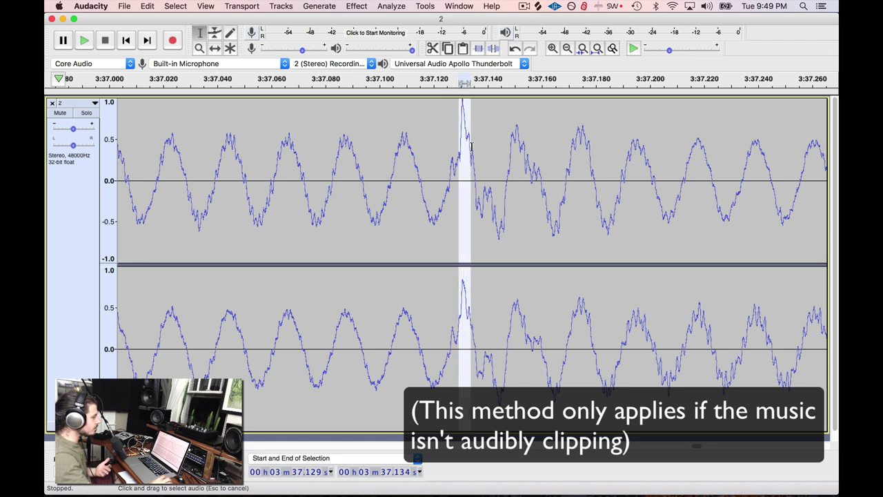
# - Lower the spike near 3:37.13 by 2.0 dB with Amplify
pyautogui.click(349, 6)
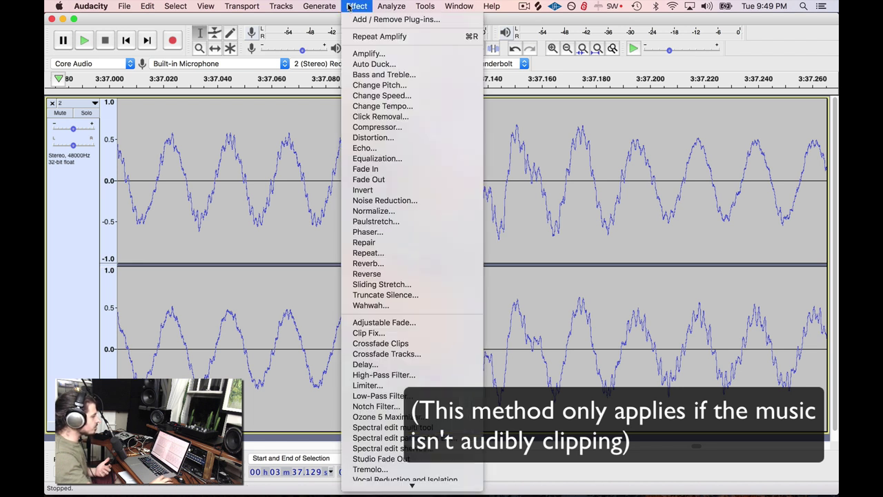
pyautogui.click(367, 54)
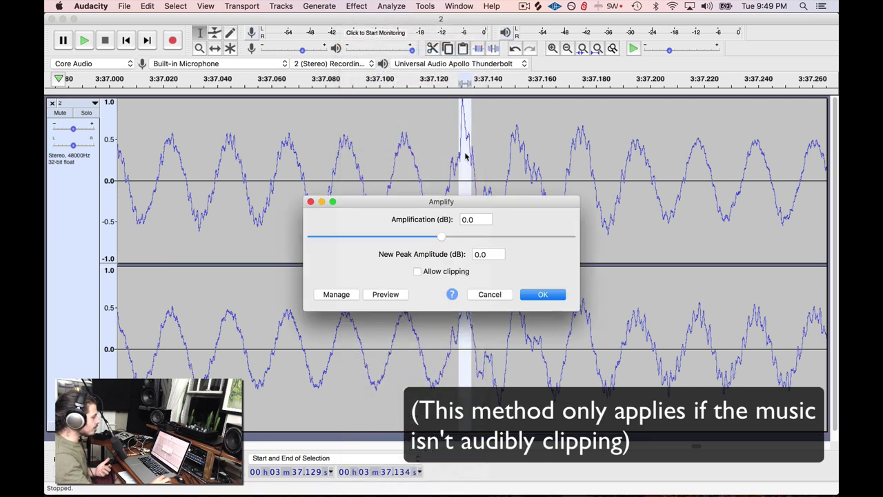
pyautogui.moveTo(443, 237); pyautogui.dragTo(436, 236)
pyautogui.click(552, 294)
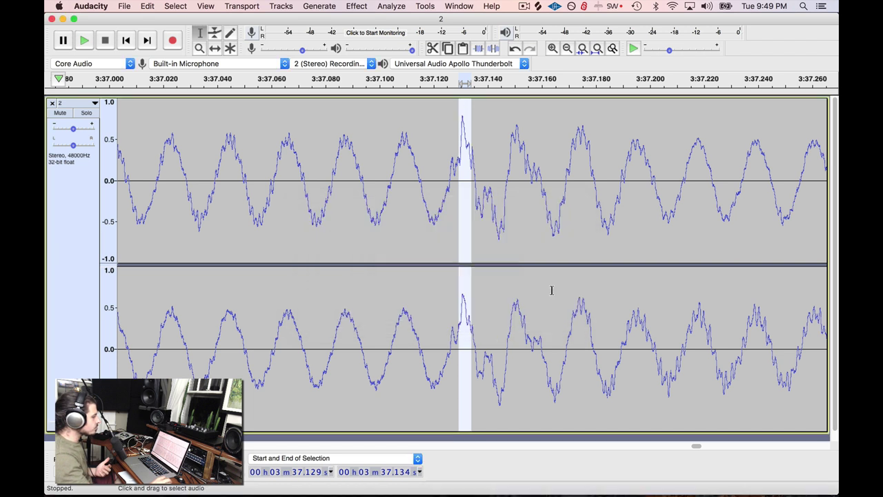
pyautogui.click(388, 207)
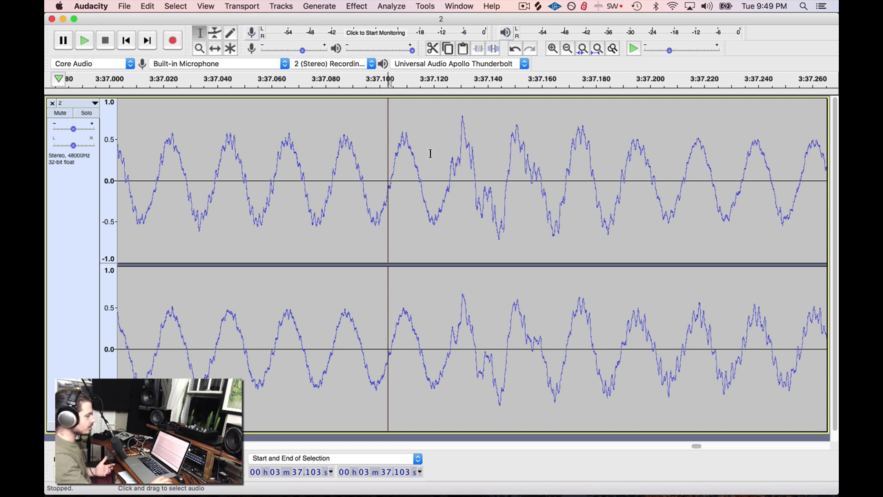
# - Zoom out until the view spans 3:00–4:00 around the tamed spike
pyautogui.click(566, 48)
pyautogui.click(566, 48)
pyautogui.click(567, 48)
pyautogui.click(567, 48)
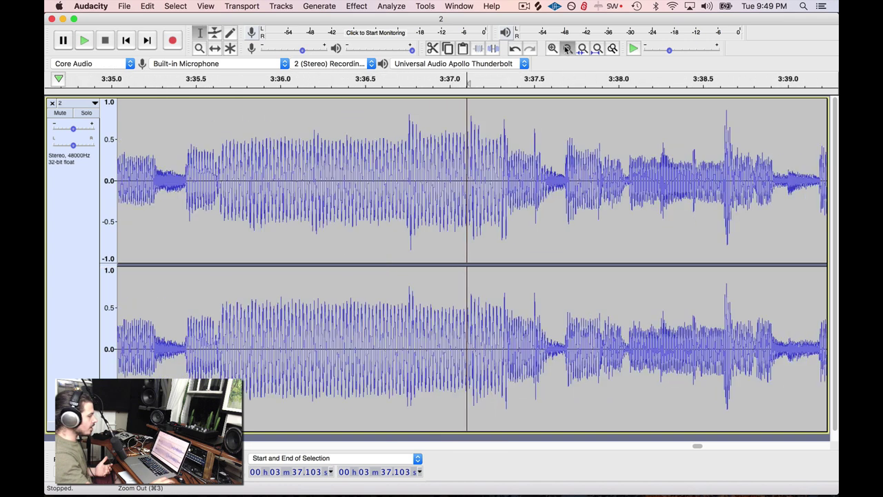
pyautogui.click(566, 48)
pyautogui.click(566, 49)
pyautogui.click(567, 48)
pyautogui.click(567, 49)
pyautogui.click(468, 138)
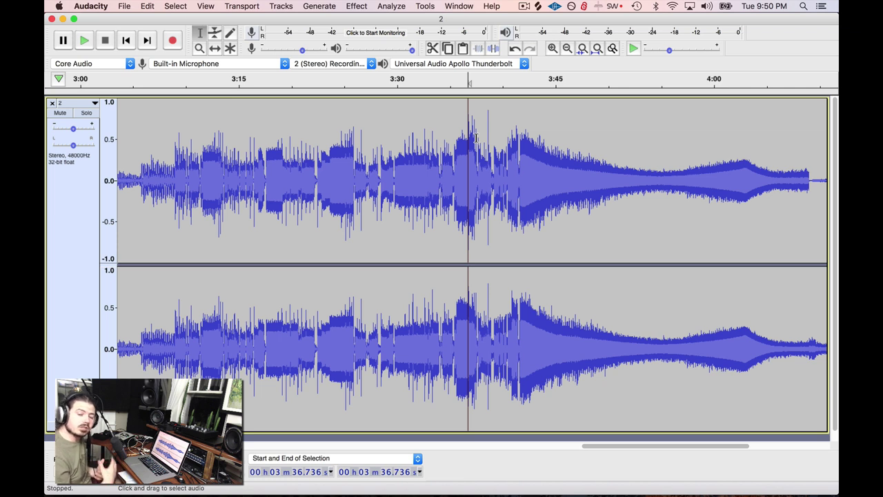
# - Open the recent Check your Waveforms/3.wav and drag its track taller to enlarge both channels
pyautogui.click(124, 6)
pyautogui.moveTo(158, 40)
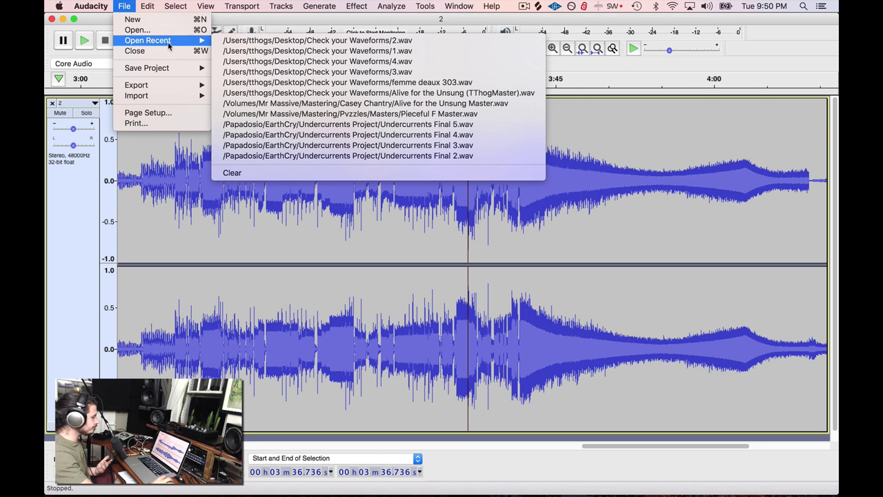
pyautogui.click(242, 71)
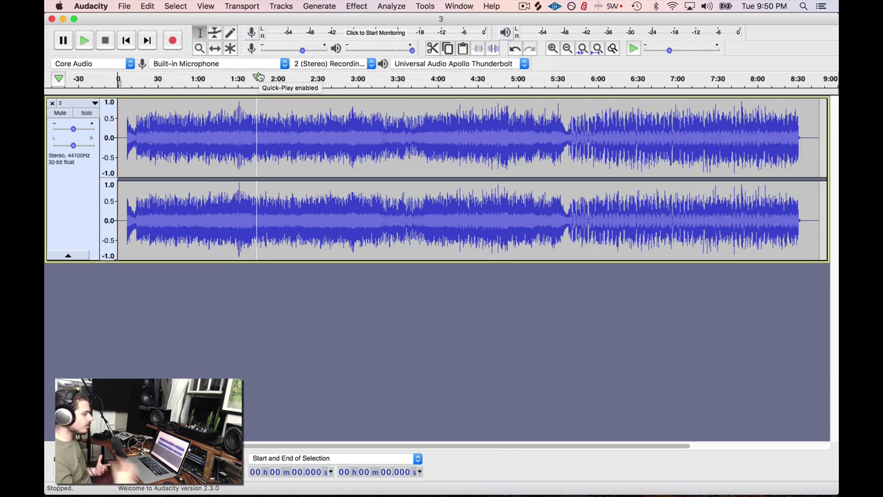
pyautogui.moveTo(342, 339); pyautogui.dragTo(345, 423)
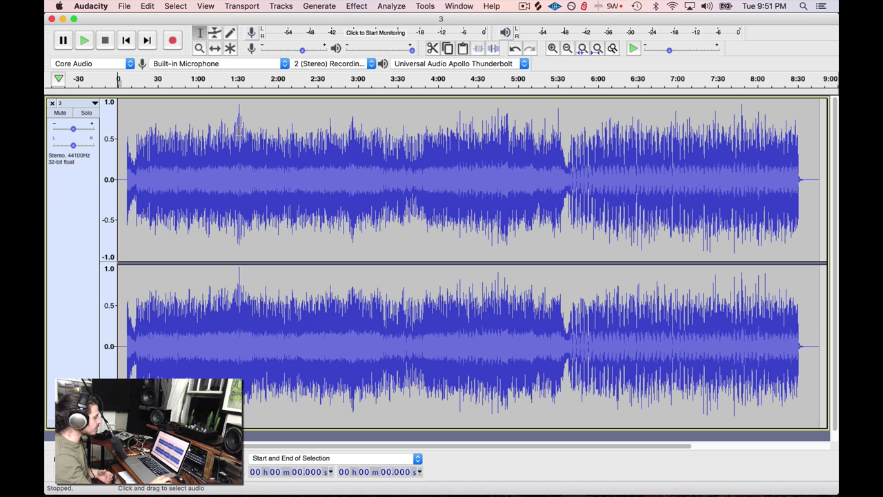
# - Select the short stretch around the peak near 1:31 and zoom in repeatedly
pyautogui.moveTo(238, 130); pyautogui.dragTo(243, 131)
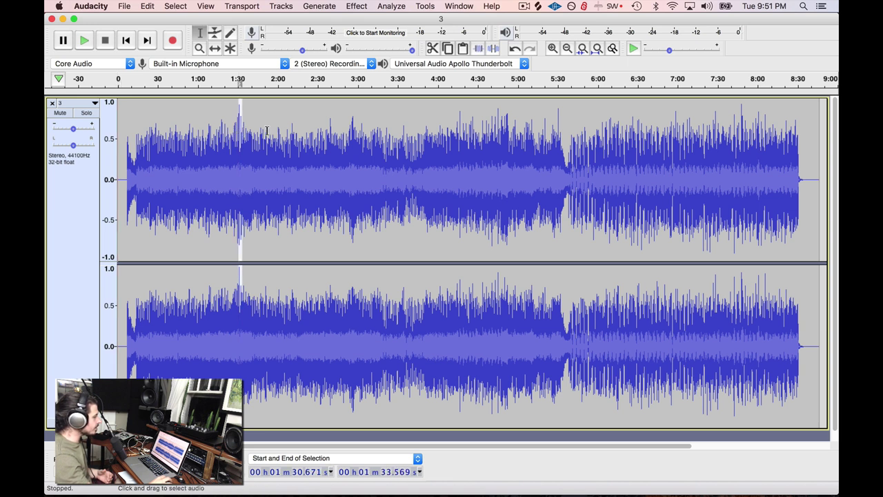
pyautogui.click(552, 48)
pyautogui.click(552, 48)
pyautogui.click(552, 48)
pyautogui.click(552, 49)
pyautogui.click(552, 48)
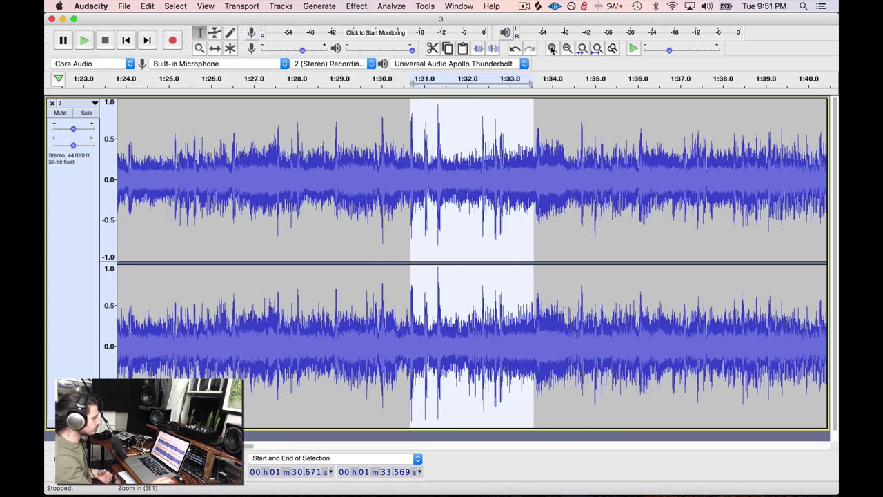
pyautogui.click(552, 48)
pyautogui.click(552, 48)
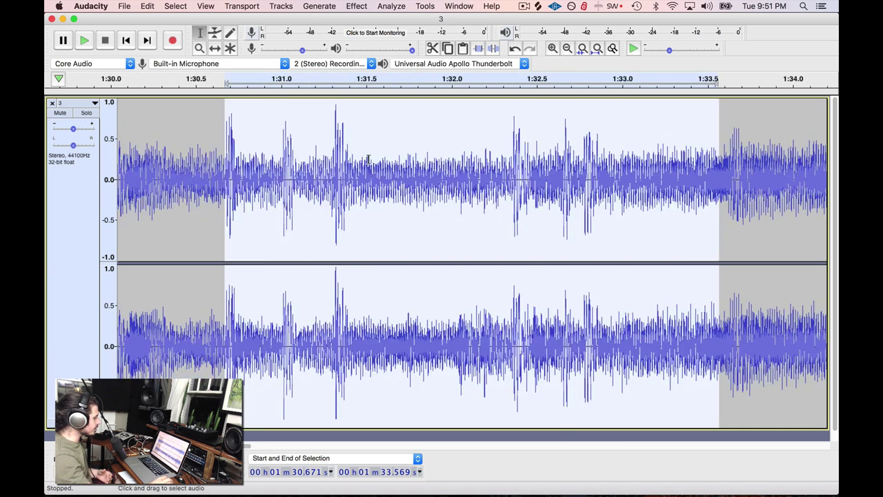
# - Zoom closer on the spike and select only its peak, starting at 1:31.318
pyautogui.moveTo(333, 255); pyautogui.dragTo(339, 253)
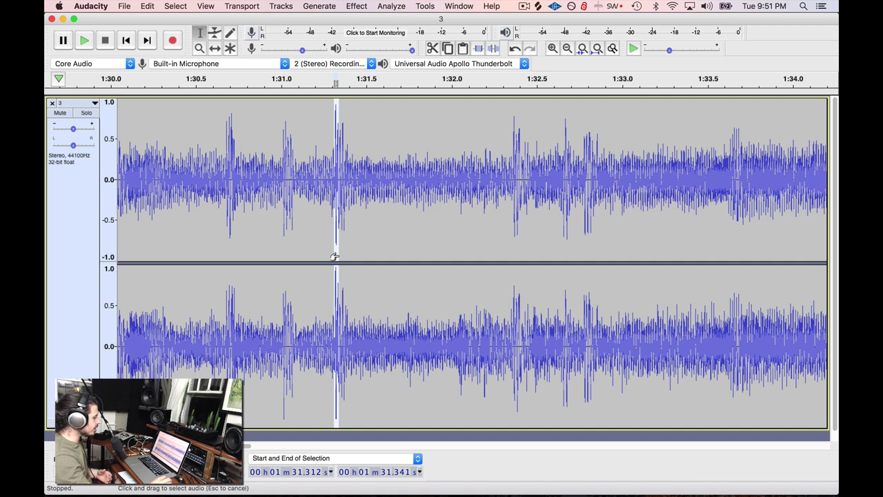
pyautogui.click(553, 49)
pyautogui.click(553, 48)
pyautogui.click(553, 48)
pyautogui.click(553, 48)
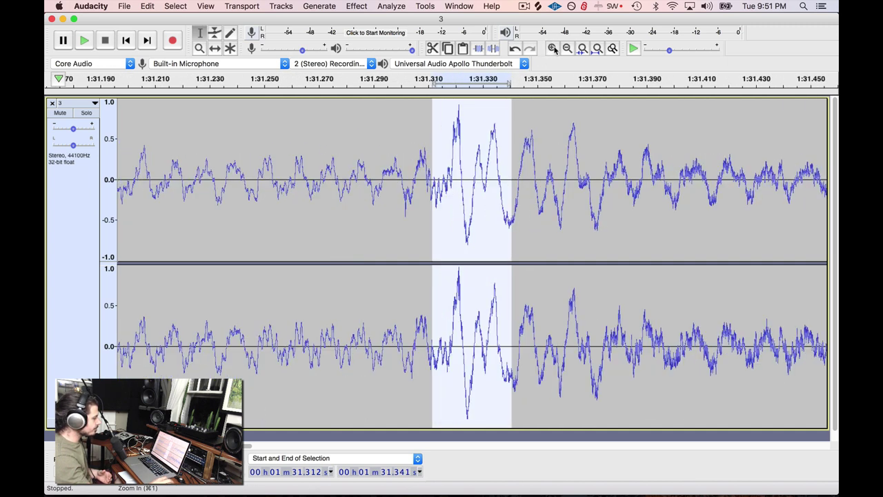
pyautogui.click(553, 48)
pyautogui.click(429, 195)
pyautogui.moveTo(429, 195); pyautogui.dragTo(457, 198)
# - Apply Amplify at -2 dB to lower the spike at 1:31.32
pyautogui.click(356, 6)
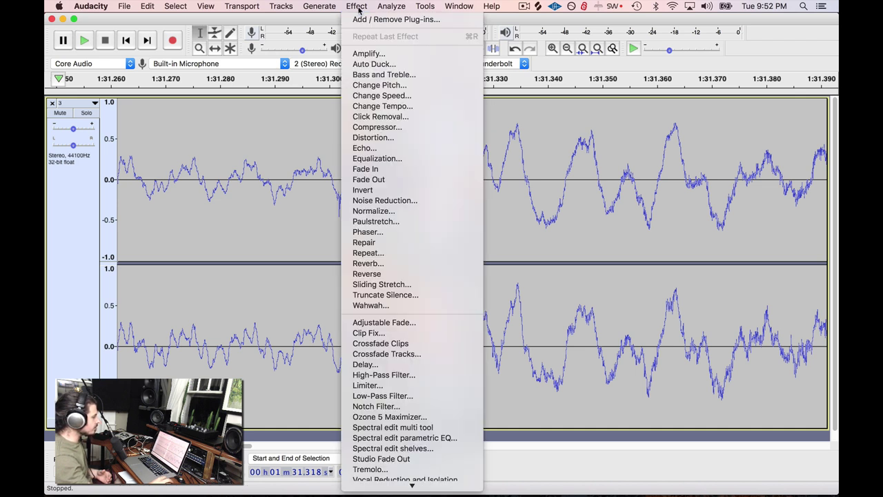
pyautogui.click(370, 55)
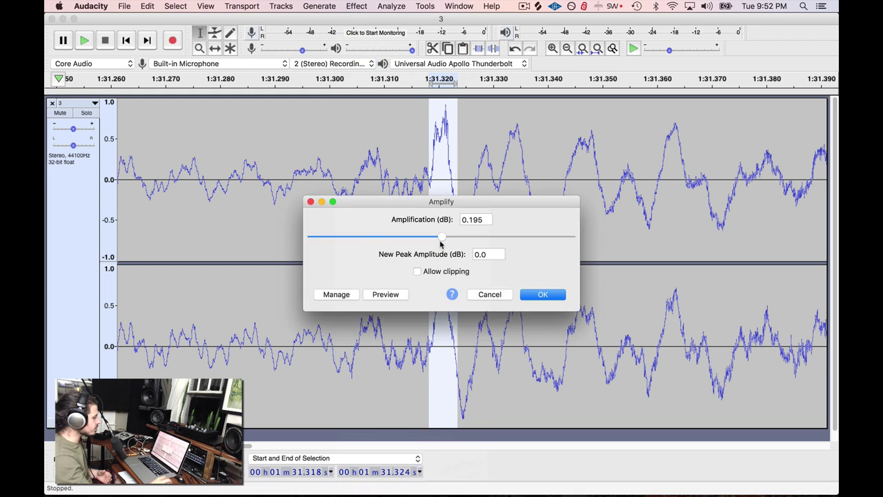
pyautogui.moveTo(442, 239); pyautogui.dragTo(436, 240)
pyautogui.click(548, 290)
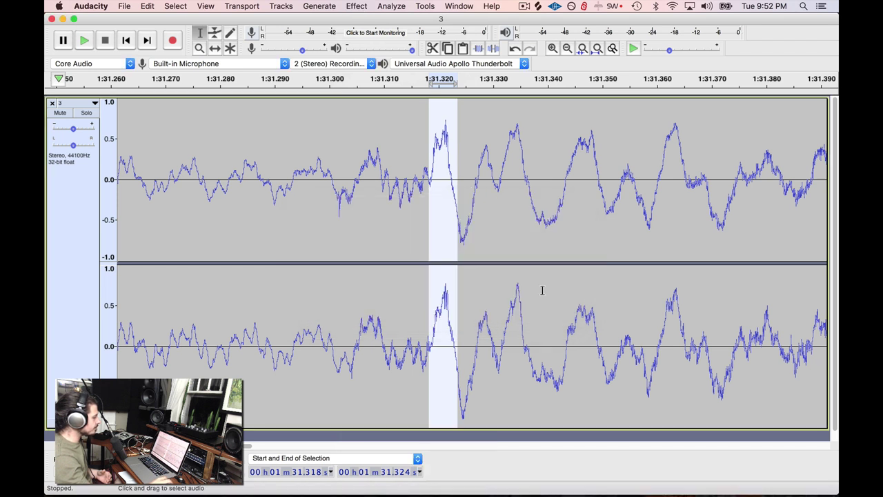
# - Zoom out four times to show the seconds around the spike
pyautogui.click(567, 48)
pyautogui.click(567, 49)
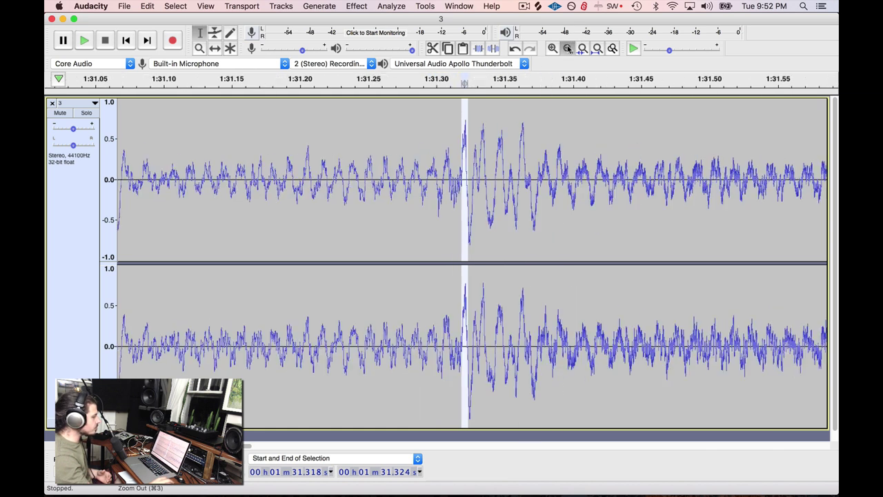
pyautogui.click(567, 48)
pyautogui.click(567, 48)
pyautogui.click(568, 49)
pyautogui.click(567, 48)
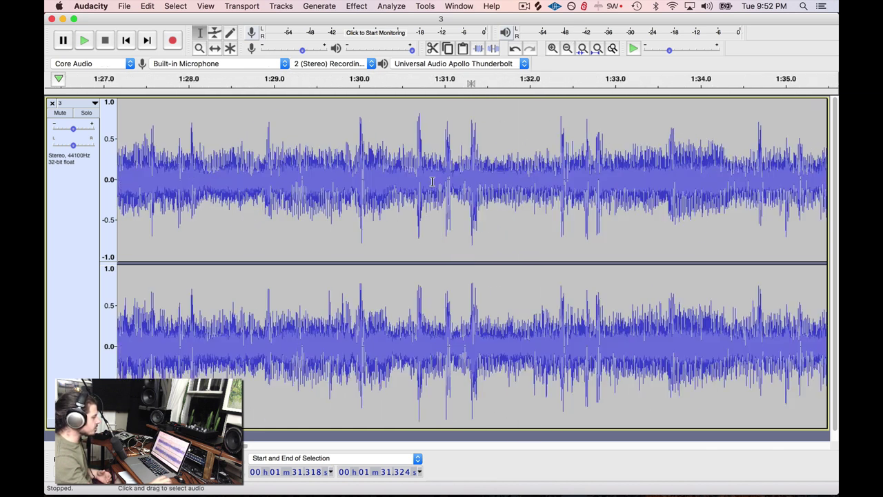
# - Select roughly 1:29.8 to 1:32.9, then zoom out to show 1:15 to 1:45
pyautogui.click(390, 195)
pyautogui.moveTo(373, 197); pyautogui.dragTo(598, 200)
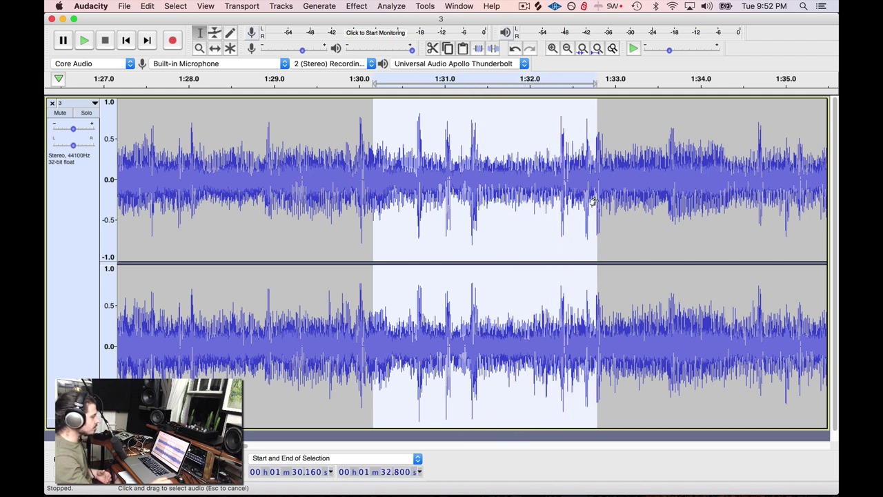
pyautogui.moveTo(340, 194); pyautogui.dragTo(608, 198)
pyautogui.click(567, 49)
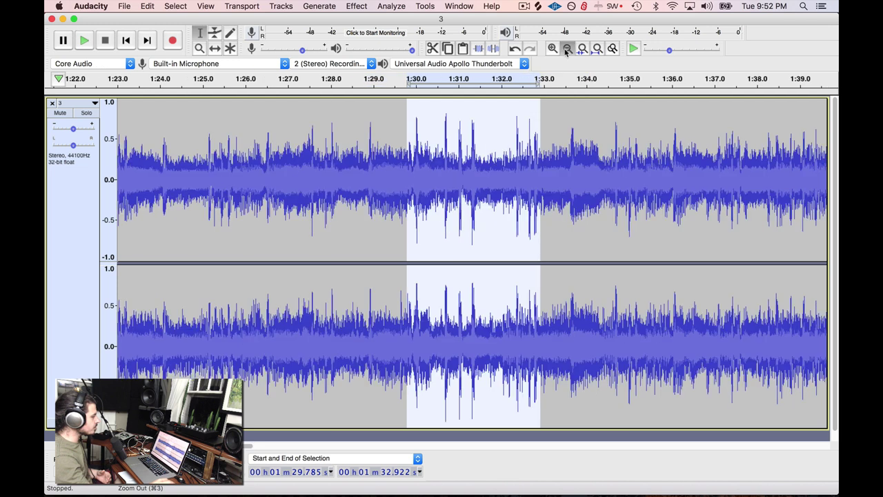
pyautogui.click(566, 49)
# - Select the passage around the spike and play it, then stop playback
pyautogui.click(425, 176)
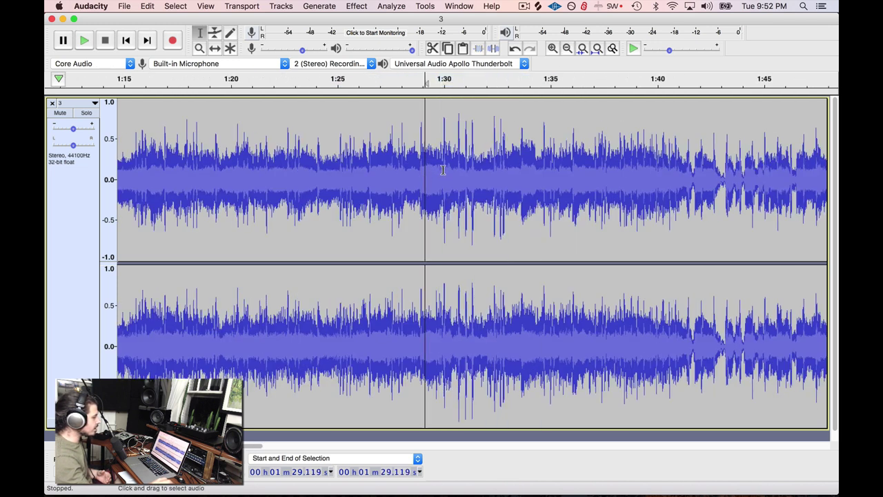
pyautogui.moveTo(442, 169); pyautogui.dragTo(510, 172)
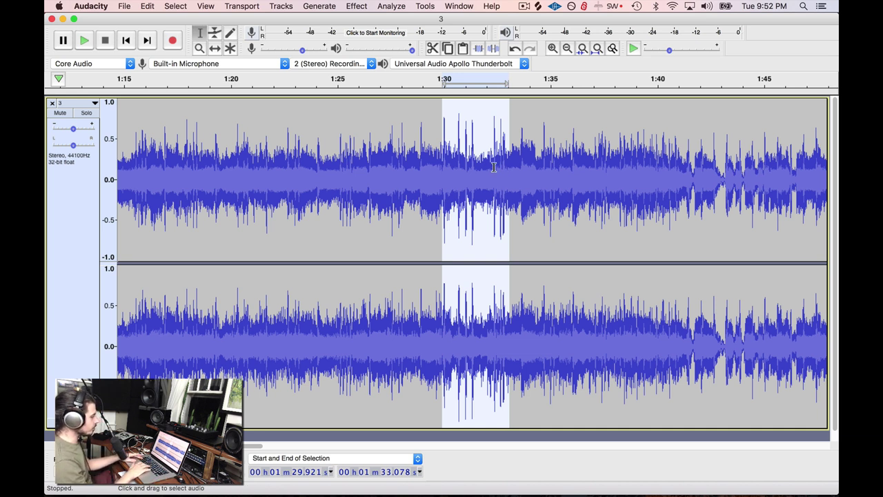
pyautogui.press('space')
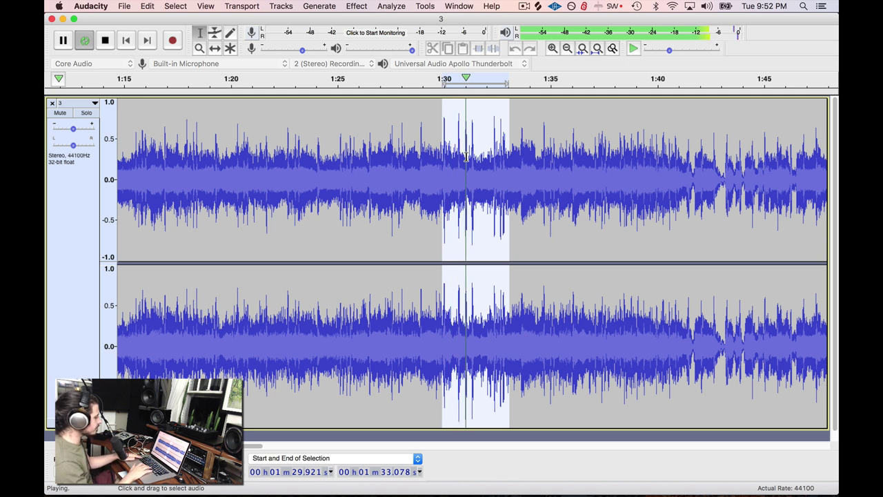
pyautogui.press('space')
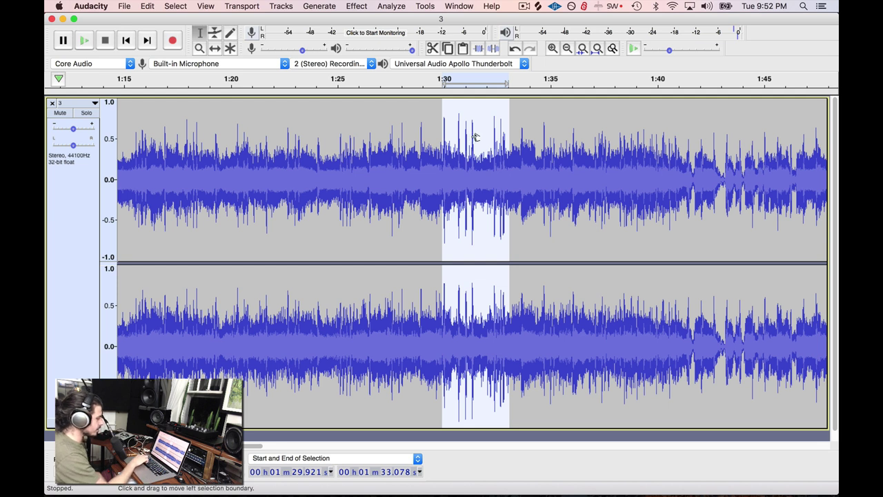
# - Reselect about 1:30.0 to 1:32.6 and play it for comparison
pyautogui.click(474, 137)
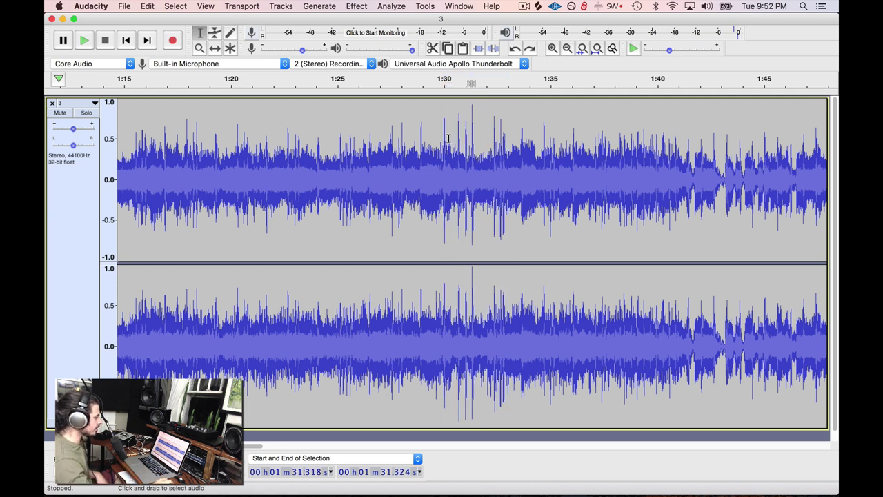
pyautogui.moveTo(444, 138); pyautogui.dragTo(499, 145)
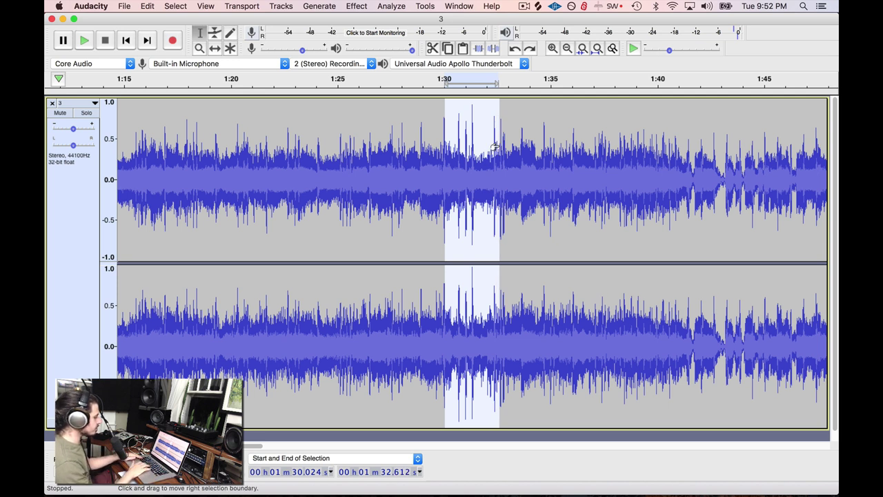
pyautogui.press('space')
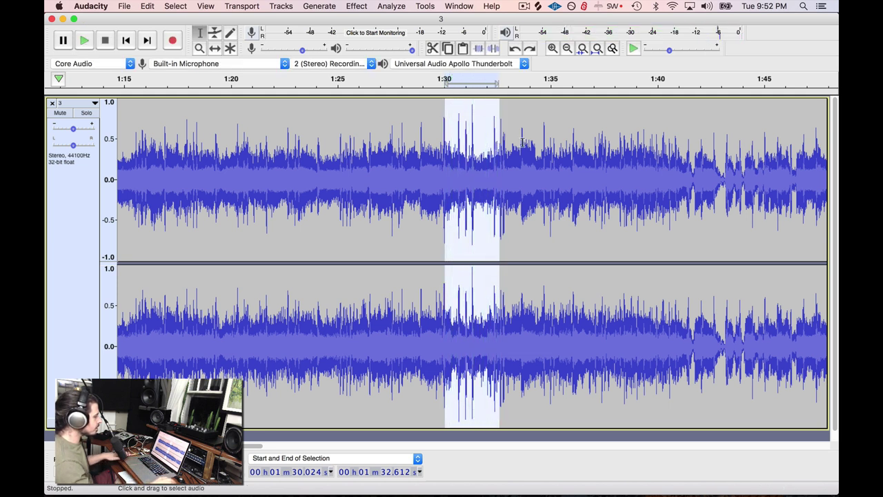
# - Redo the -2 dB Amplify on the spike, then play and stop the selected passage
pyautogui.click(148, 5)
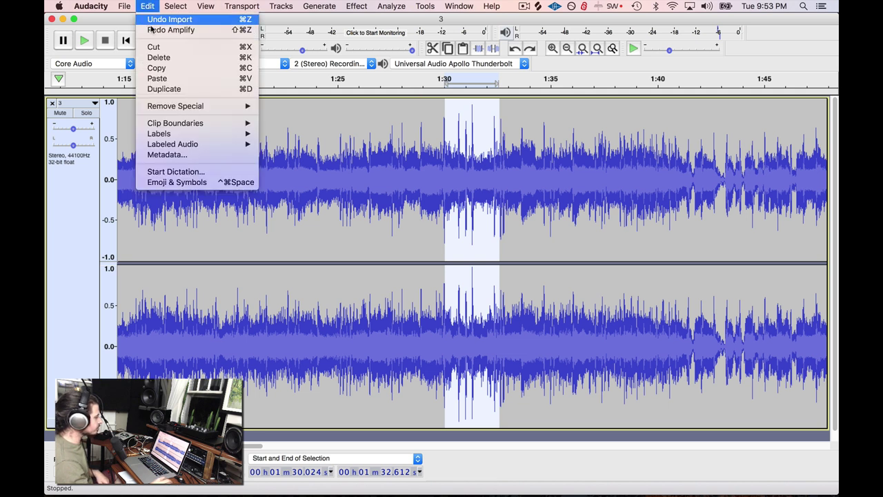
pyautogui.click(153, 30)
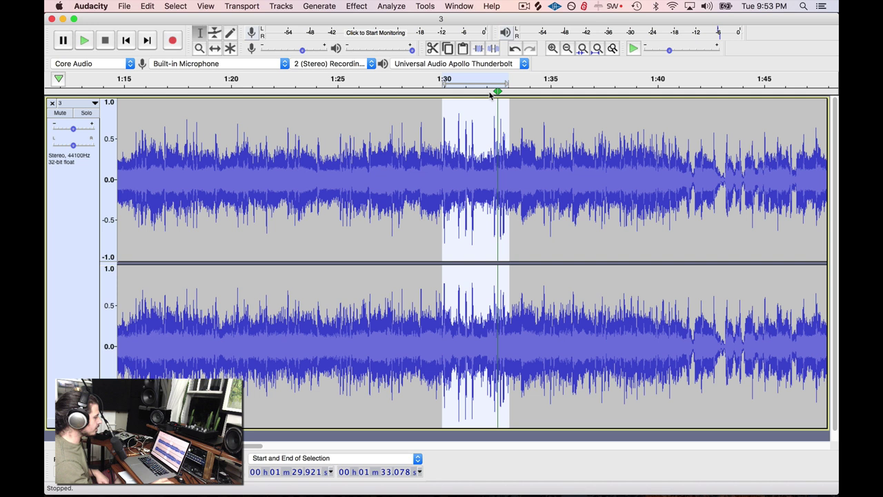
pyautogui.press('space')
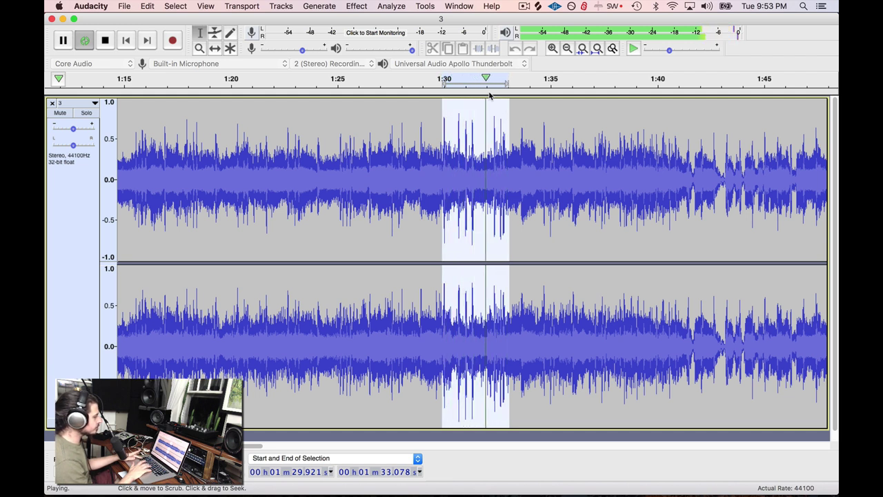
pyautogui.press('space')
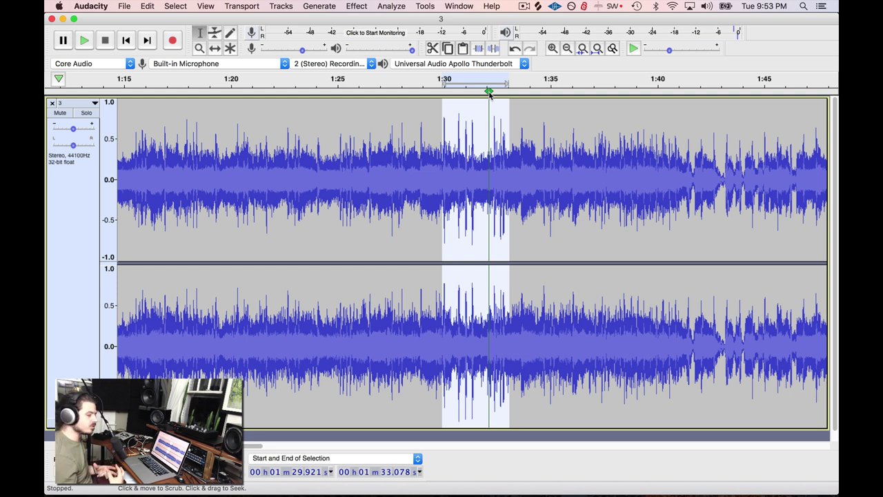
# - Clear the selection and zoom so the whole eight-and-a-half-minute song fills the view
pyautogui.click(461, 103)
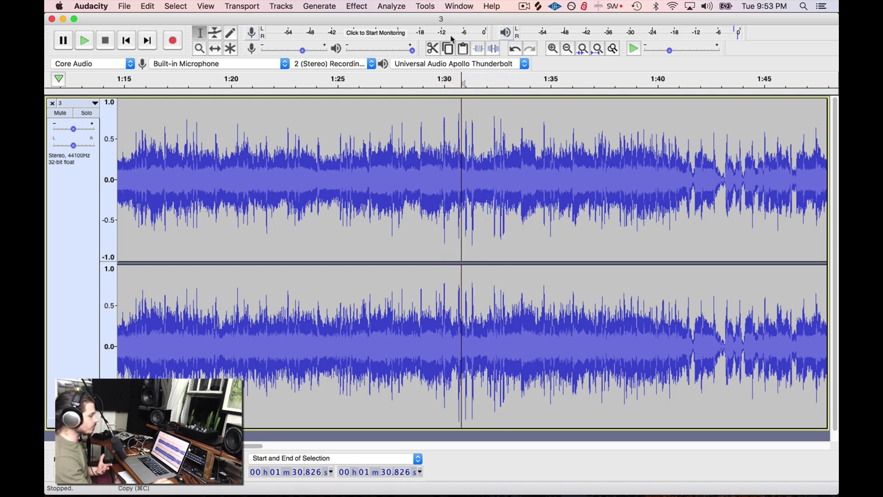
pyautogui.click(567, 48)
pyautogui.click(567, 47)
pyautogui.click(567, 48)
pyautogui.click(567, 48)
pyautogui.click(567, 48)
pyautogui.click(567, 49)
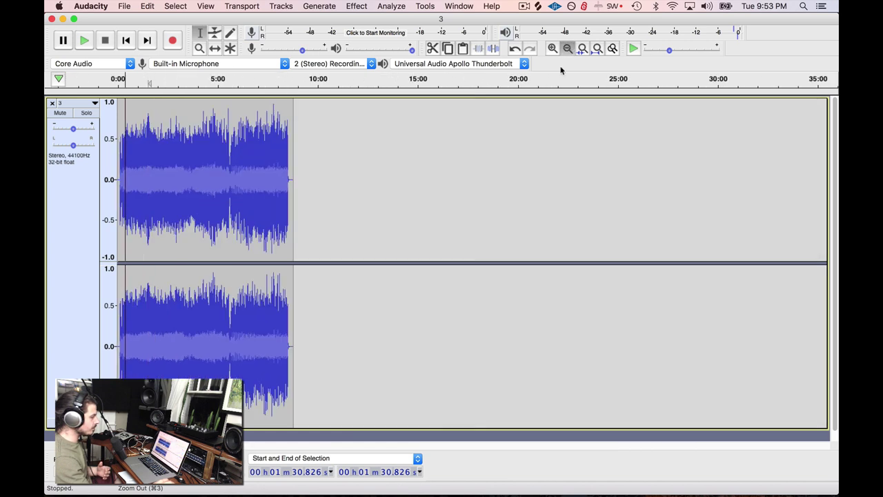
pyautogui.click(553, 47)
pyautogui.click(552, 48)
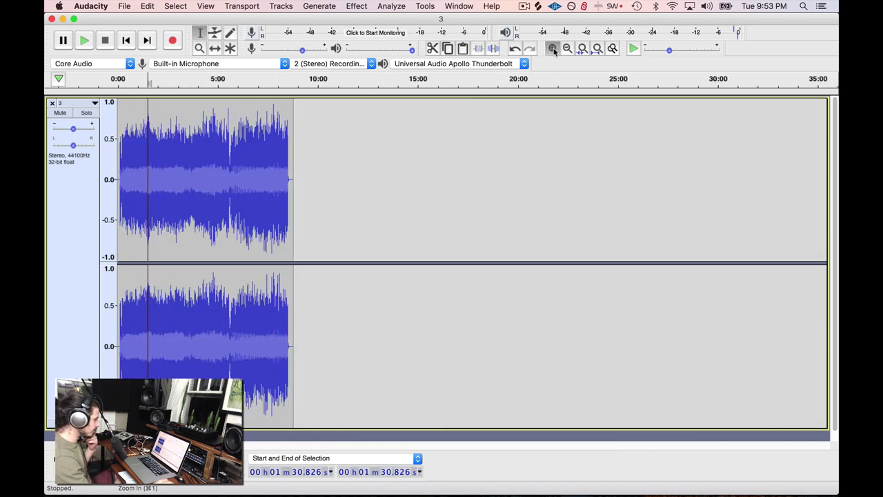
pyautogui.click(553, 48)
pyautogui.click(553, 48)
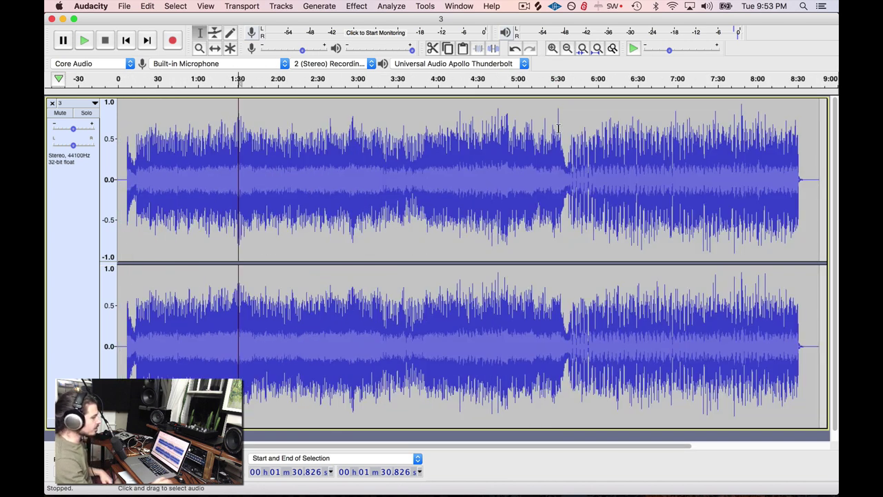
# - Put the playback point near 1:27.8 and look over the File > Export formats
pyautogui.click(235, 173)
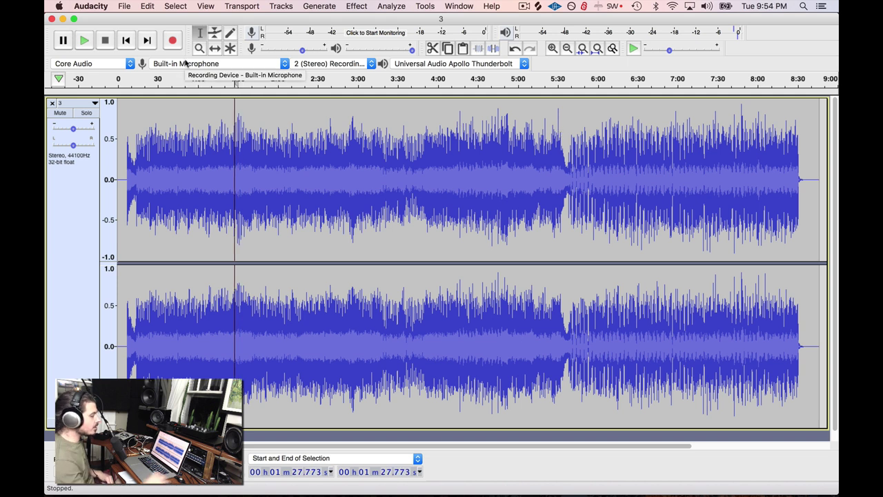
pyautogui.click(124, 5)
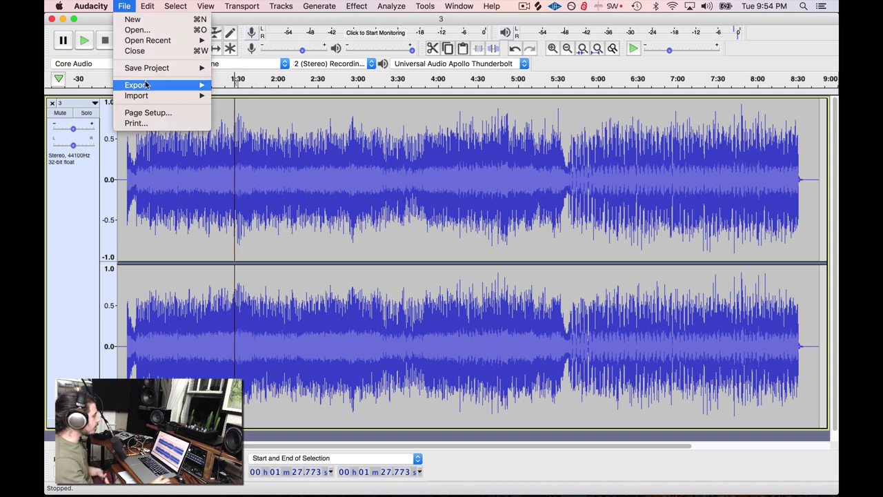
pyautogui.moveTo(146, 84)
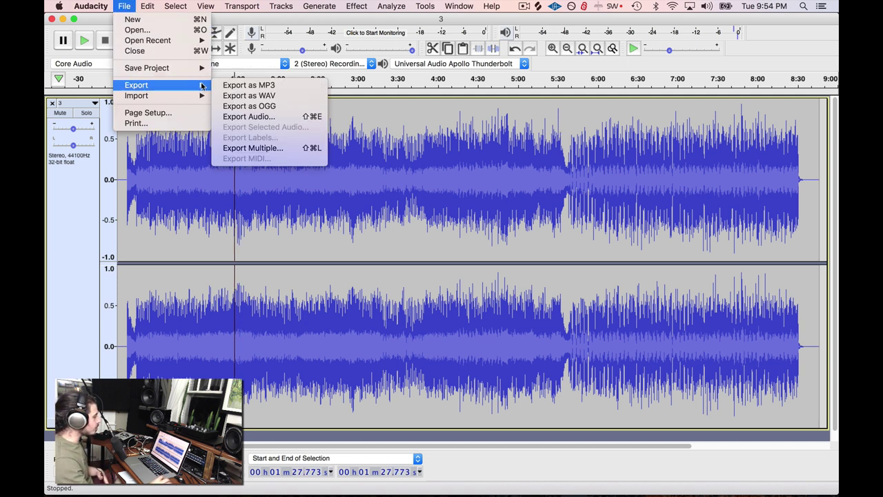
pyautogui.click(243, 97)
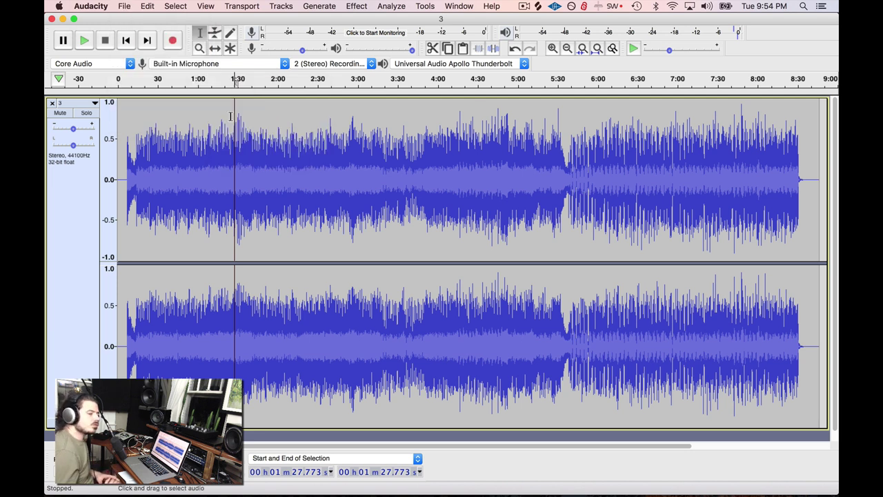